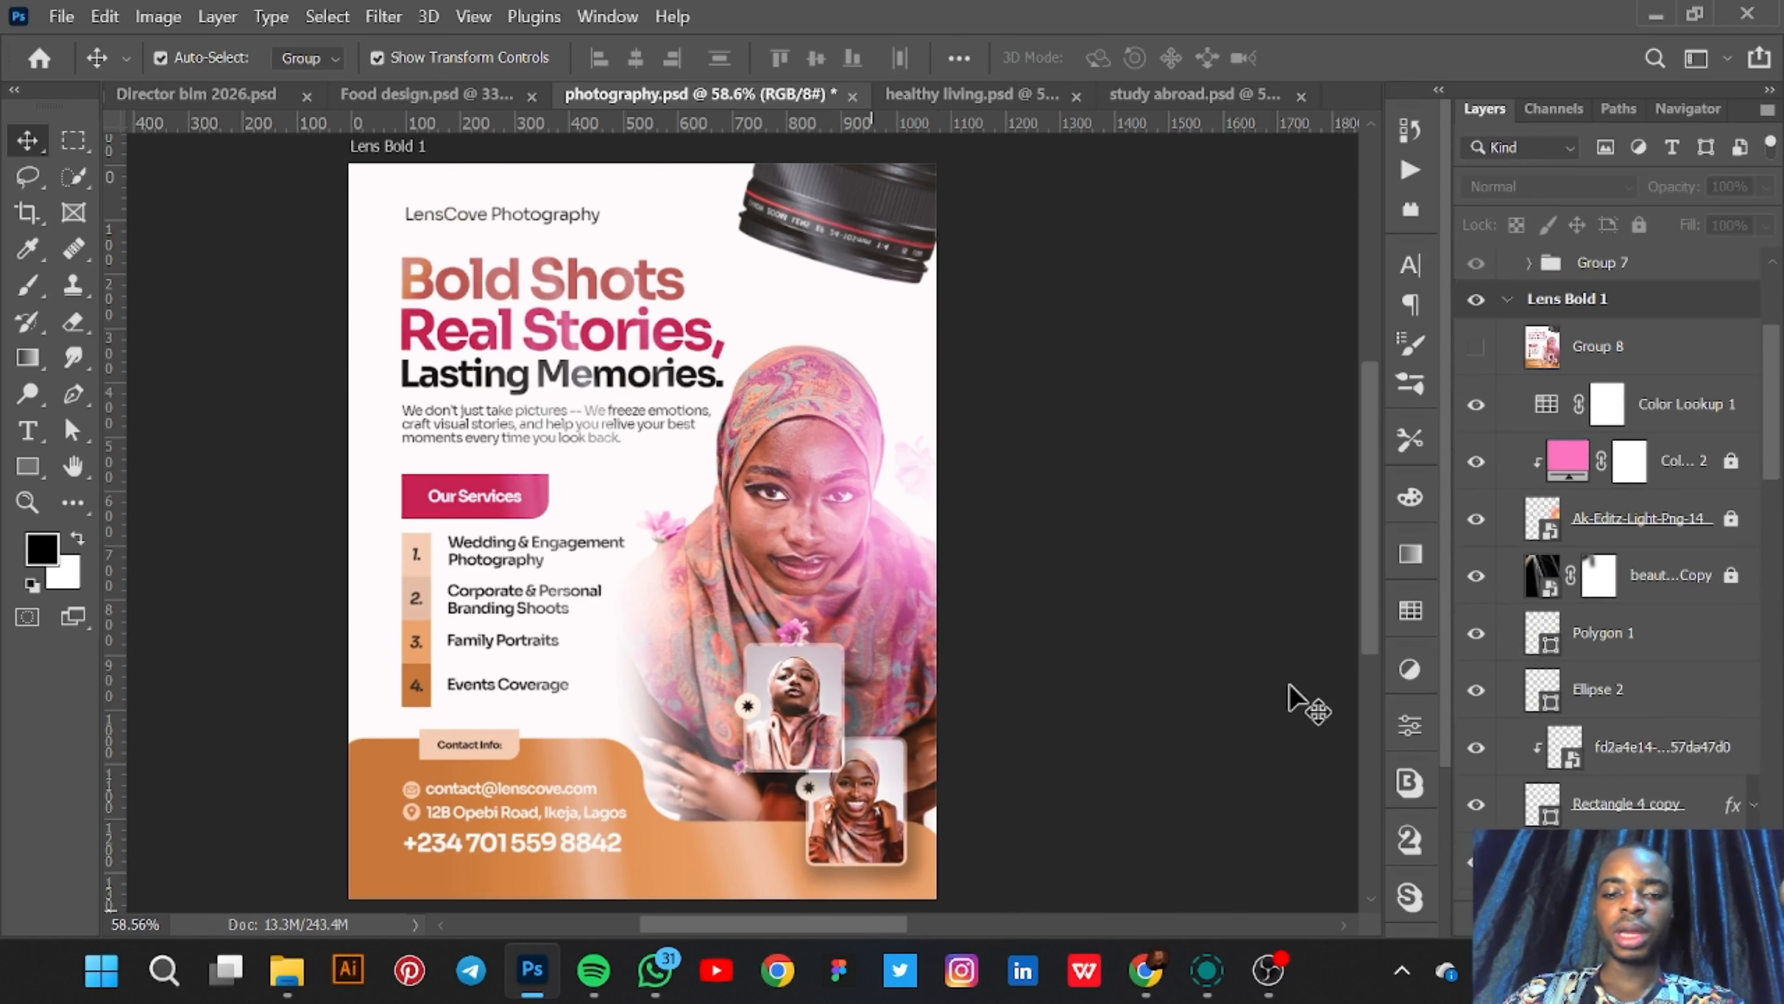
# - Examine the LensCove Photography flyer's inset portraits, numbered services list and overall layout at close and full view
pyautogui.scroll(-1, 1591, 471)
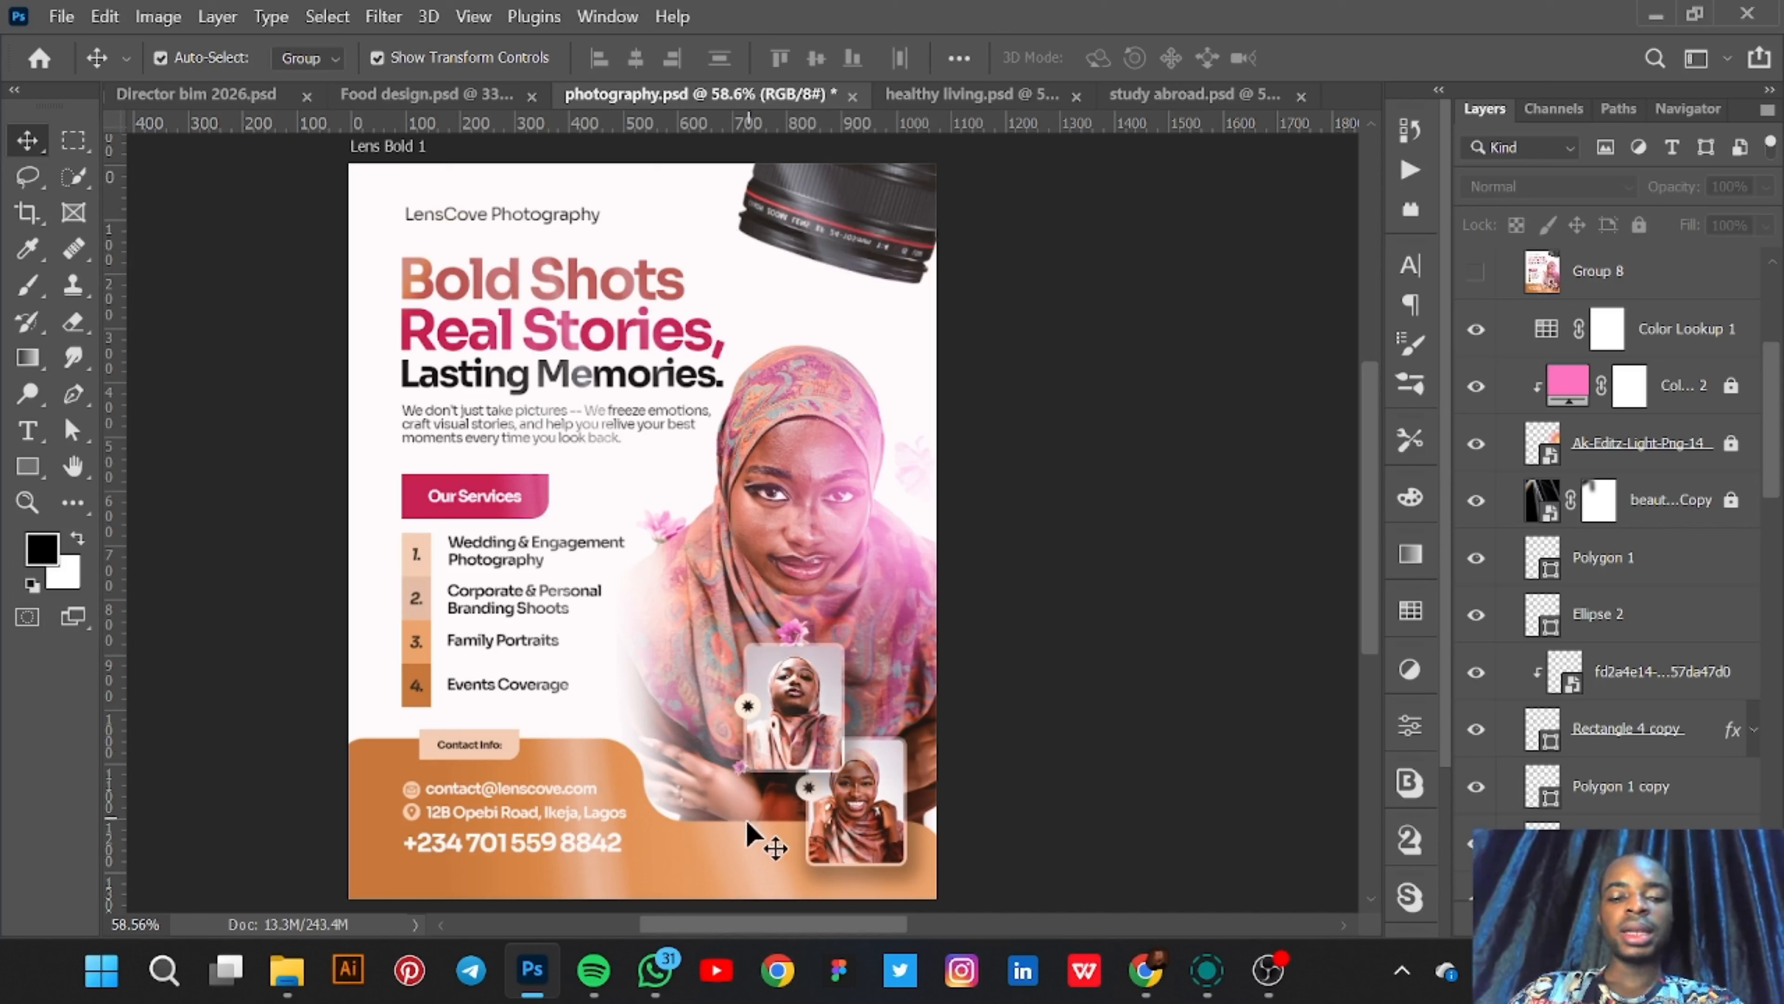
pyautogui.scroll(4, 746, 823)
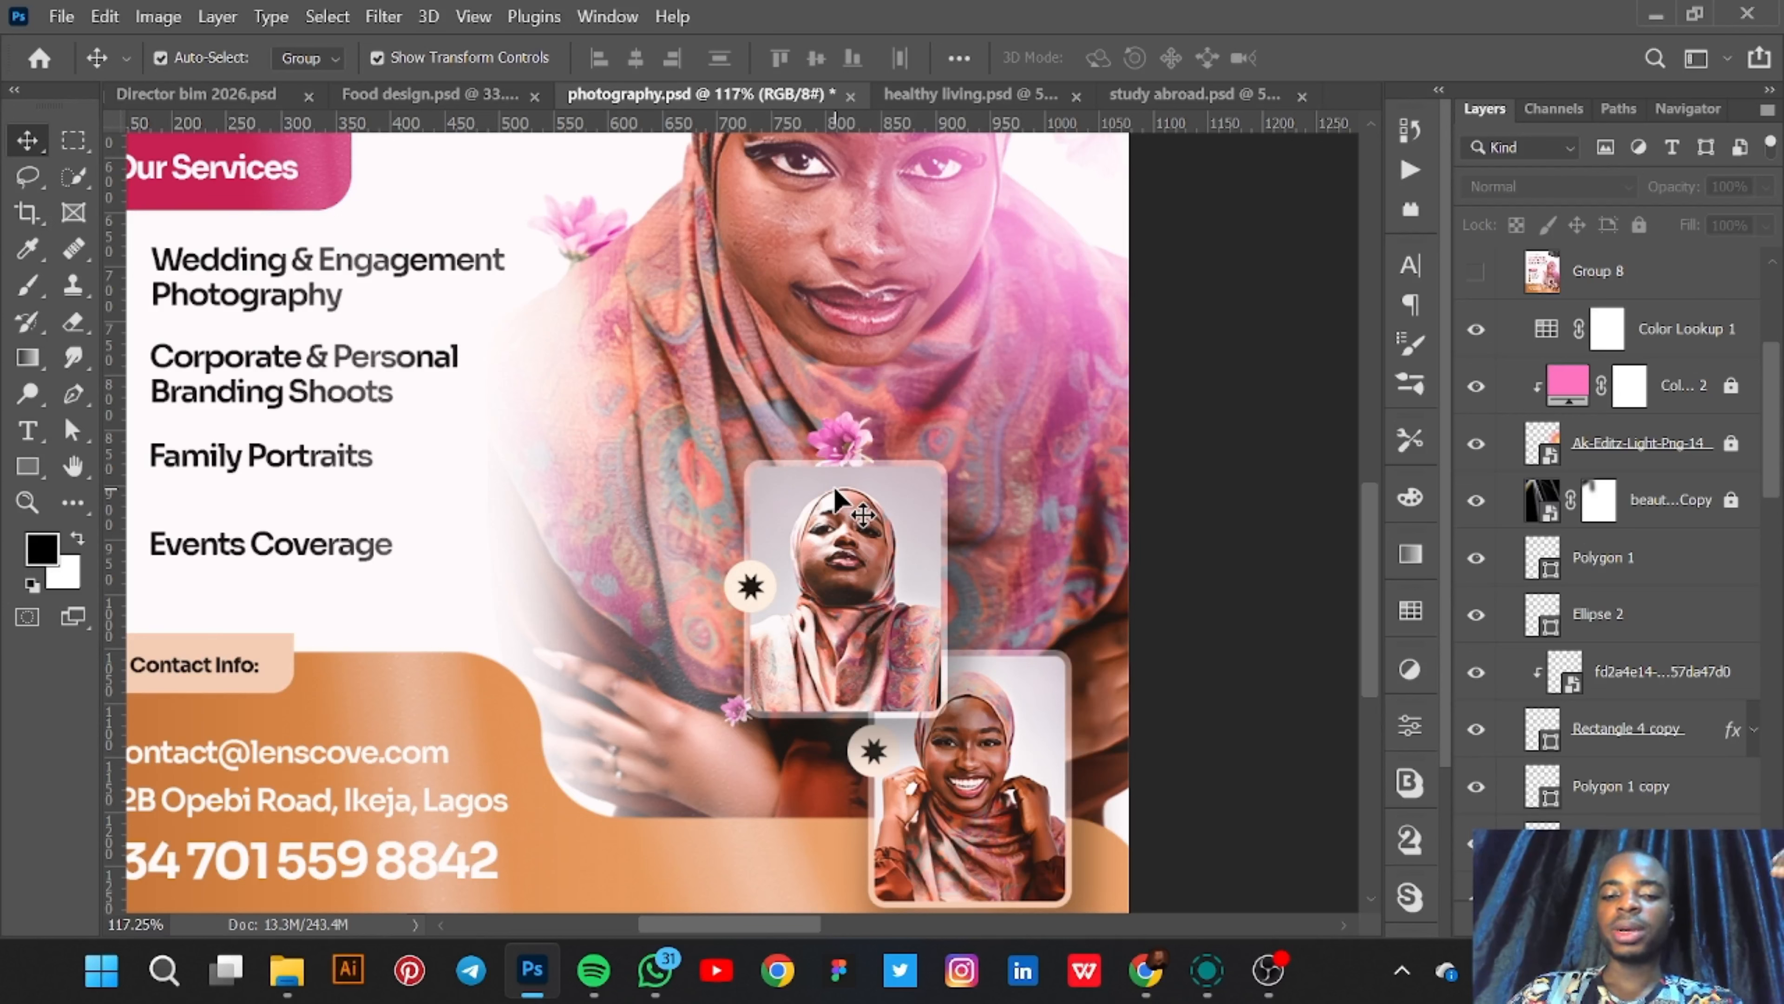
pyautogui.scroll(-2, 834, 486)
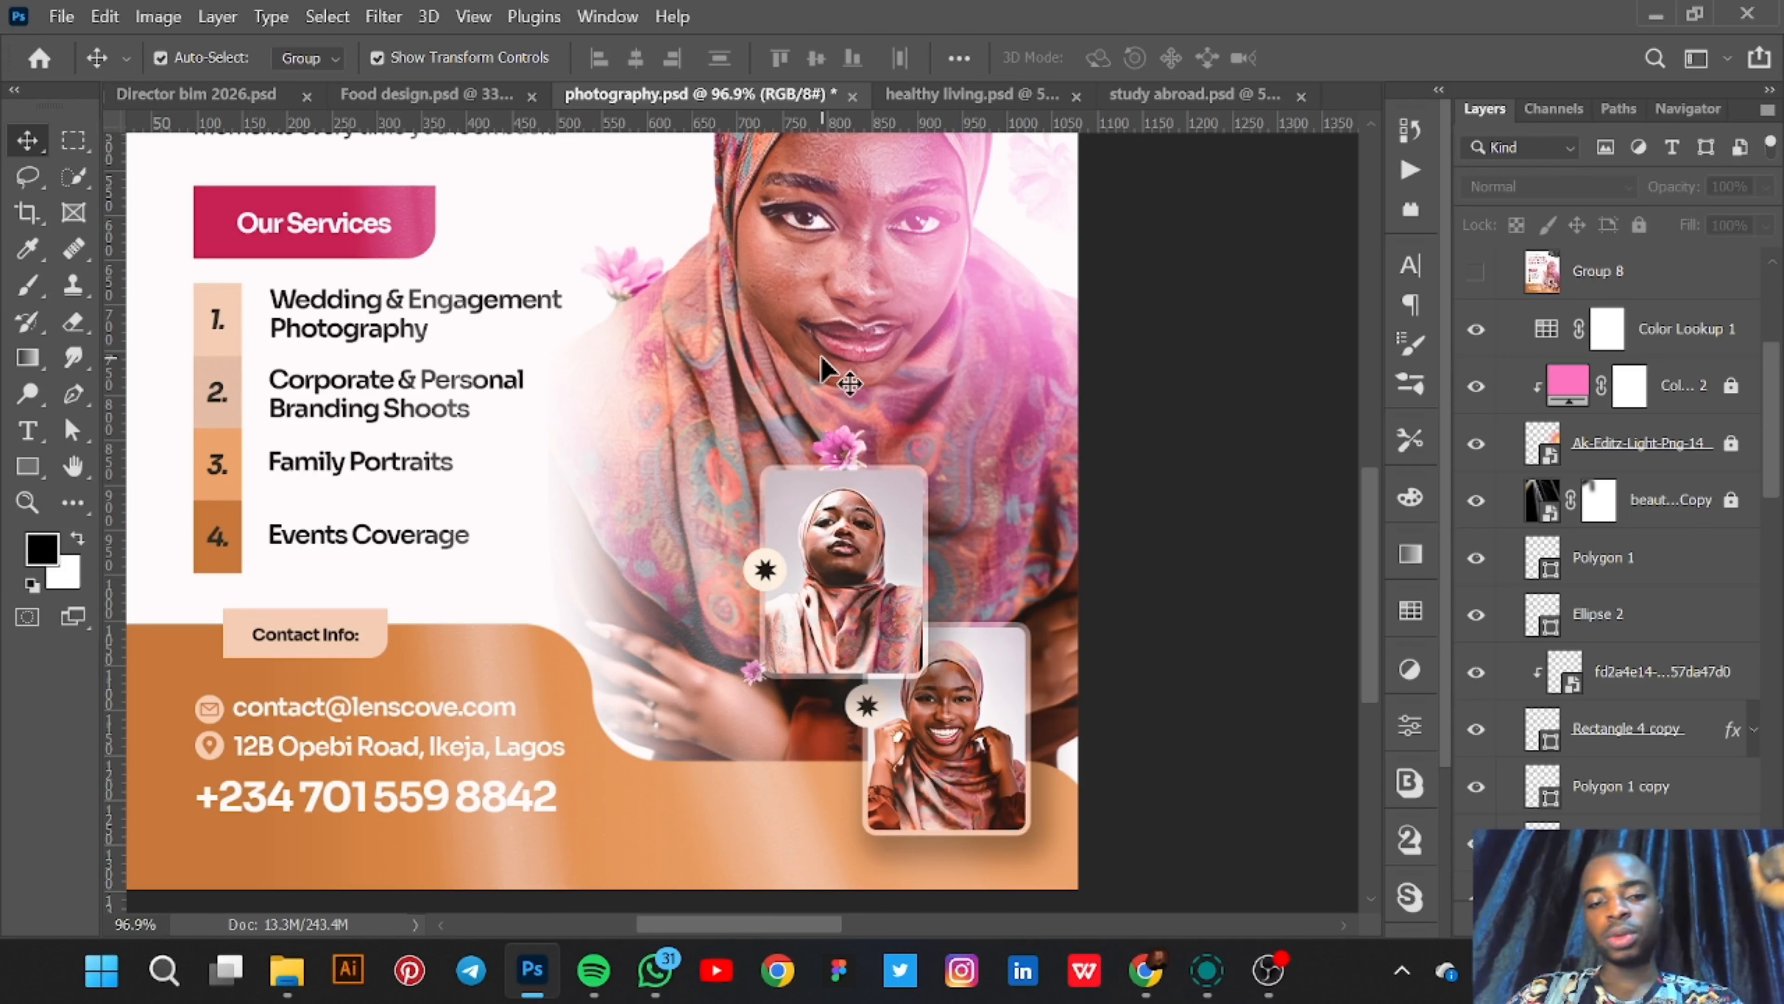
pyautogui.scroll(-1, 824, 358)
pyautogui.scroll(-4, 822, 355)
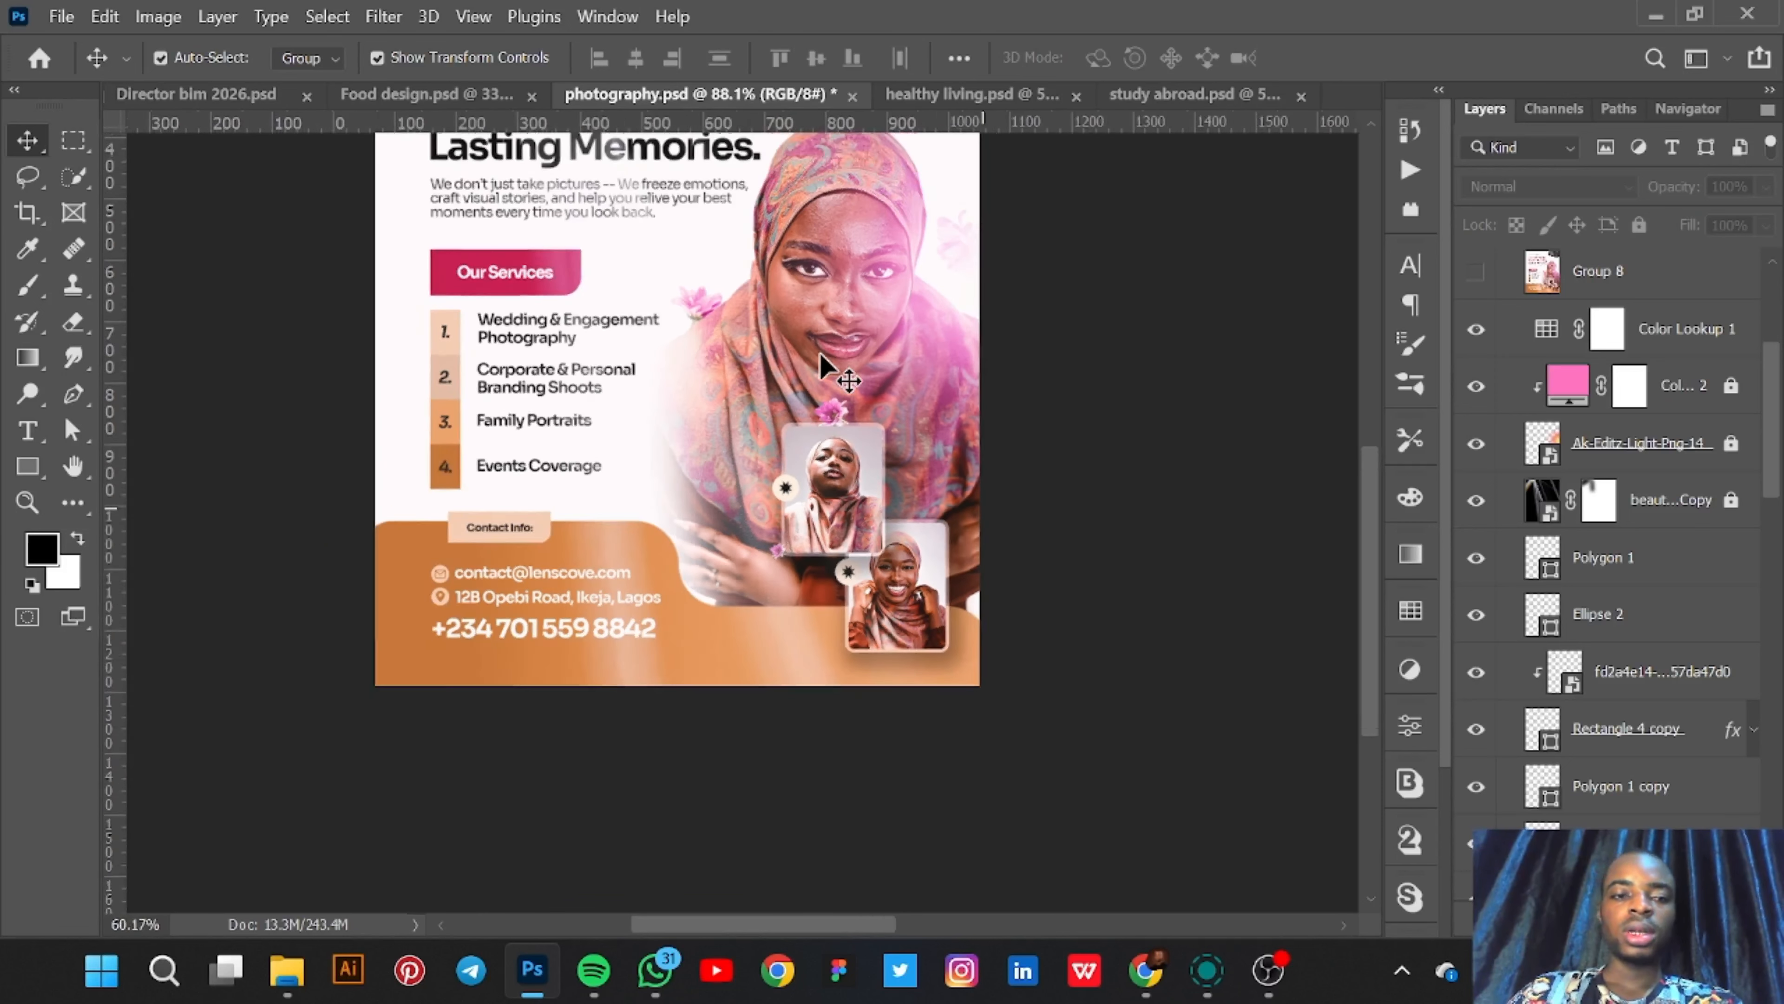
pyautogui.scroll(5, 1370, 460)
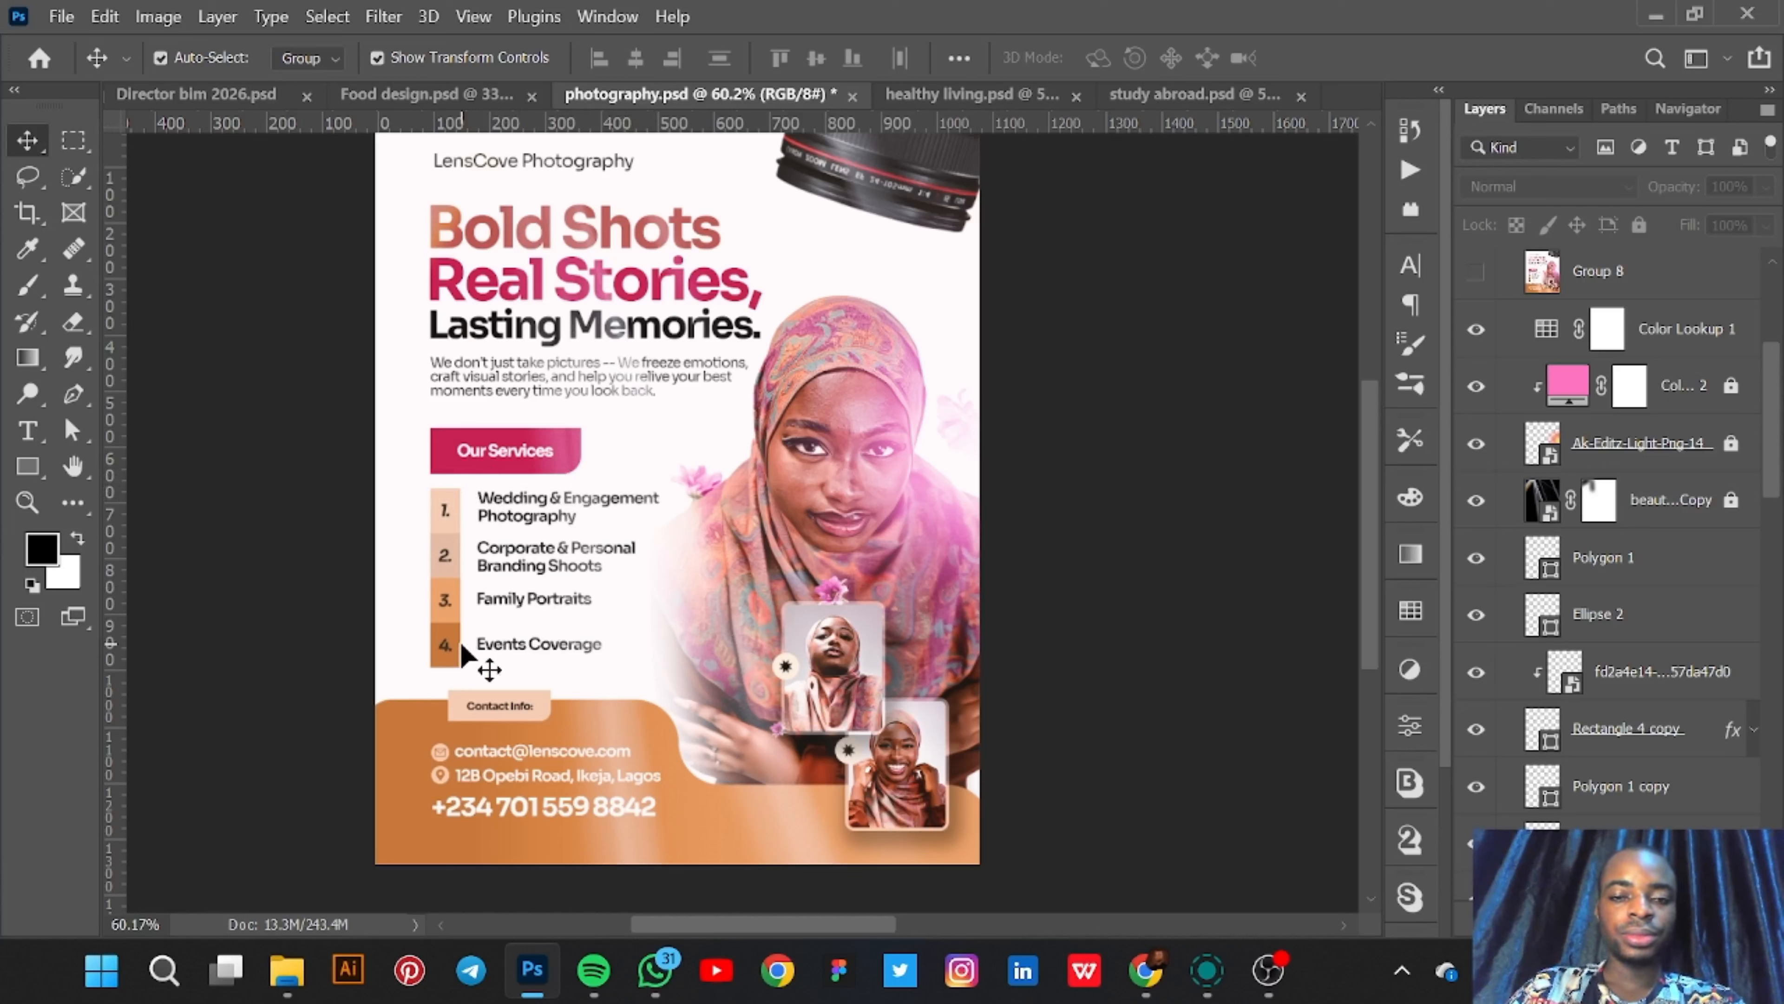
pyautogui.scroll(3, 464, 638)
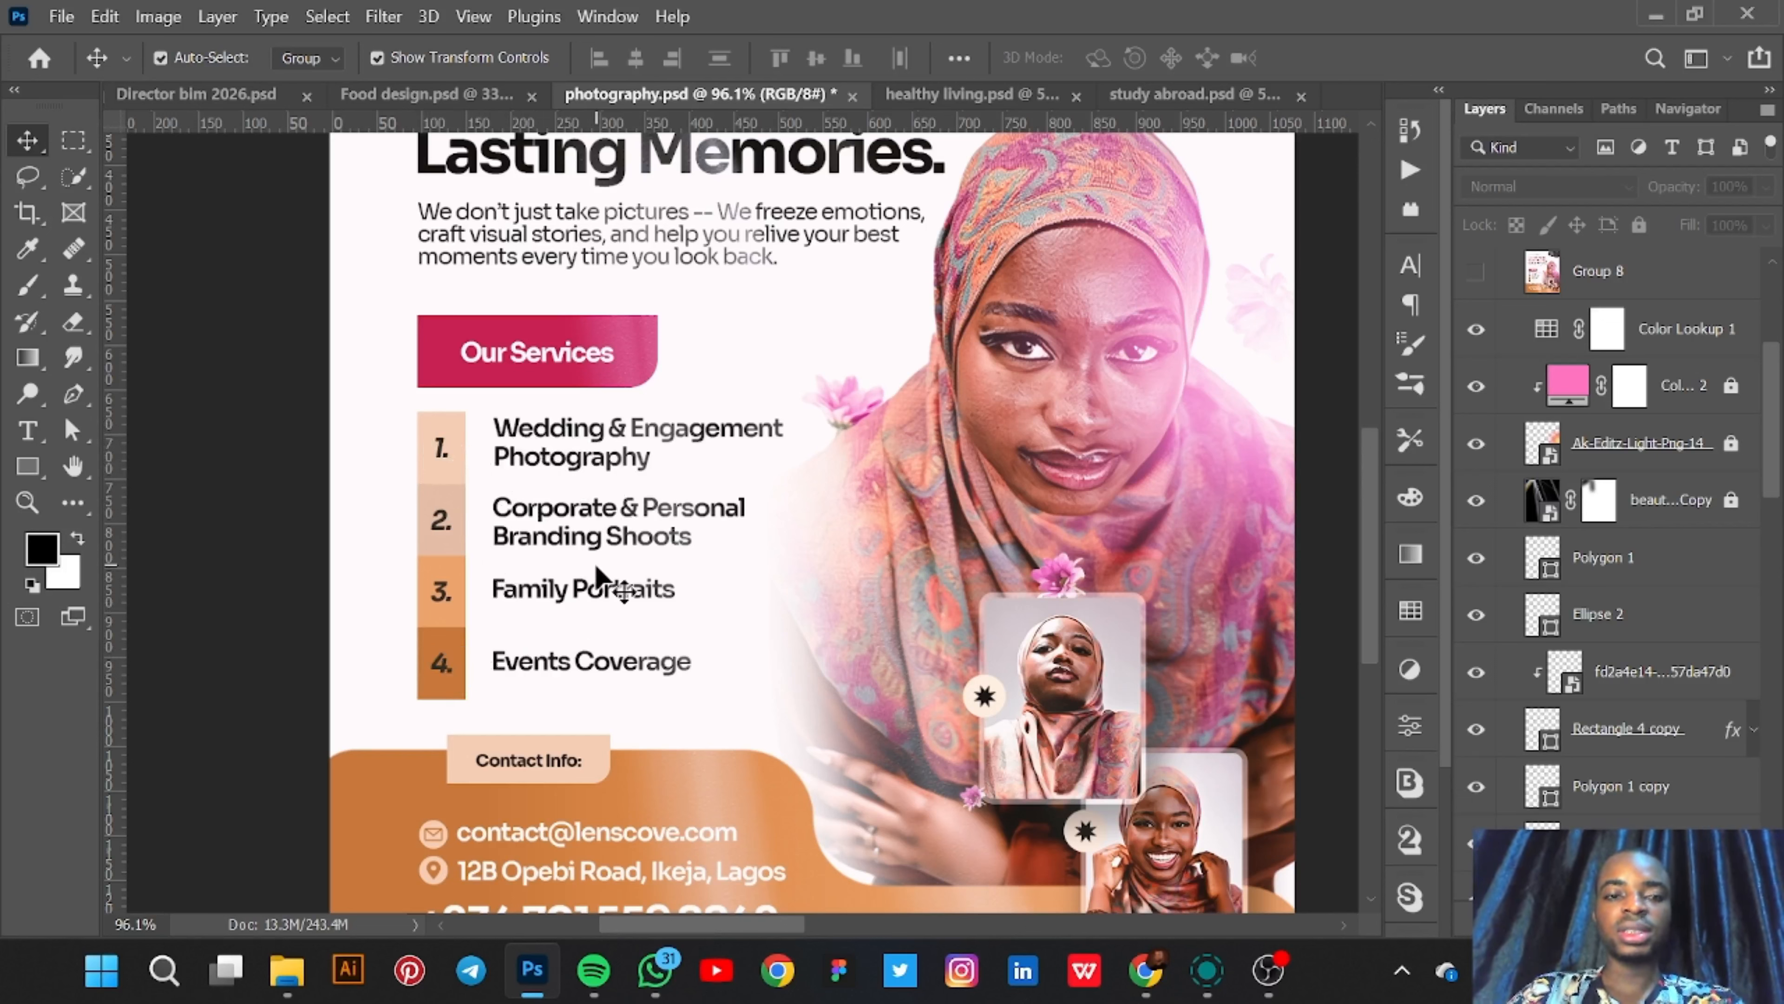
pyautogui.scroll(-2, 597, 576)
pyautogui.scroll(-1, 657, 400)
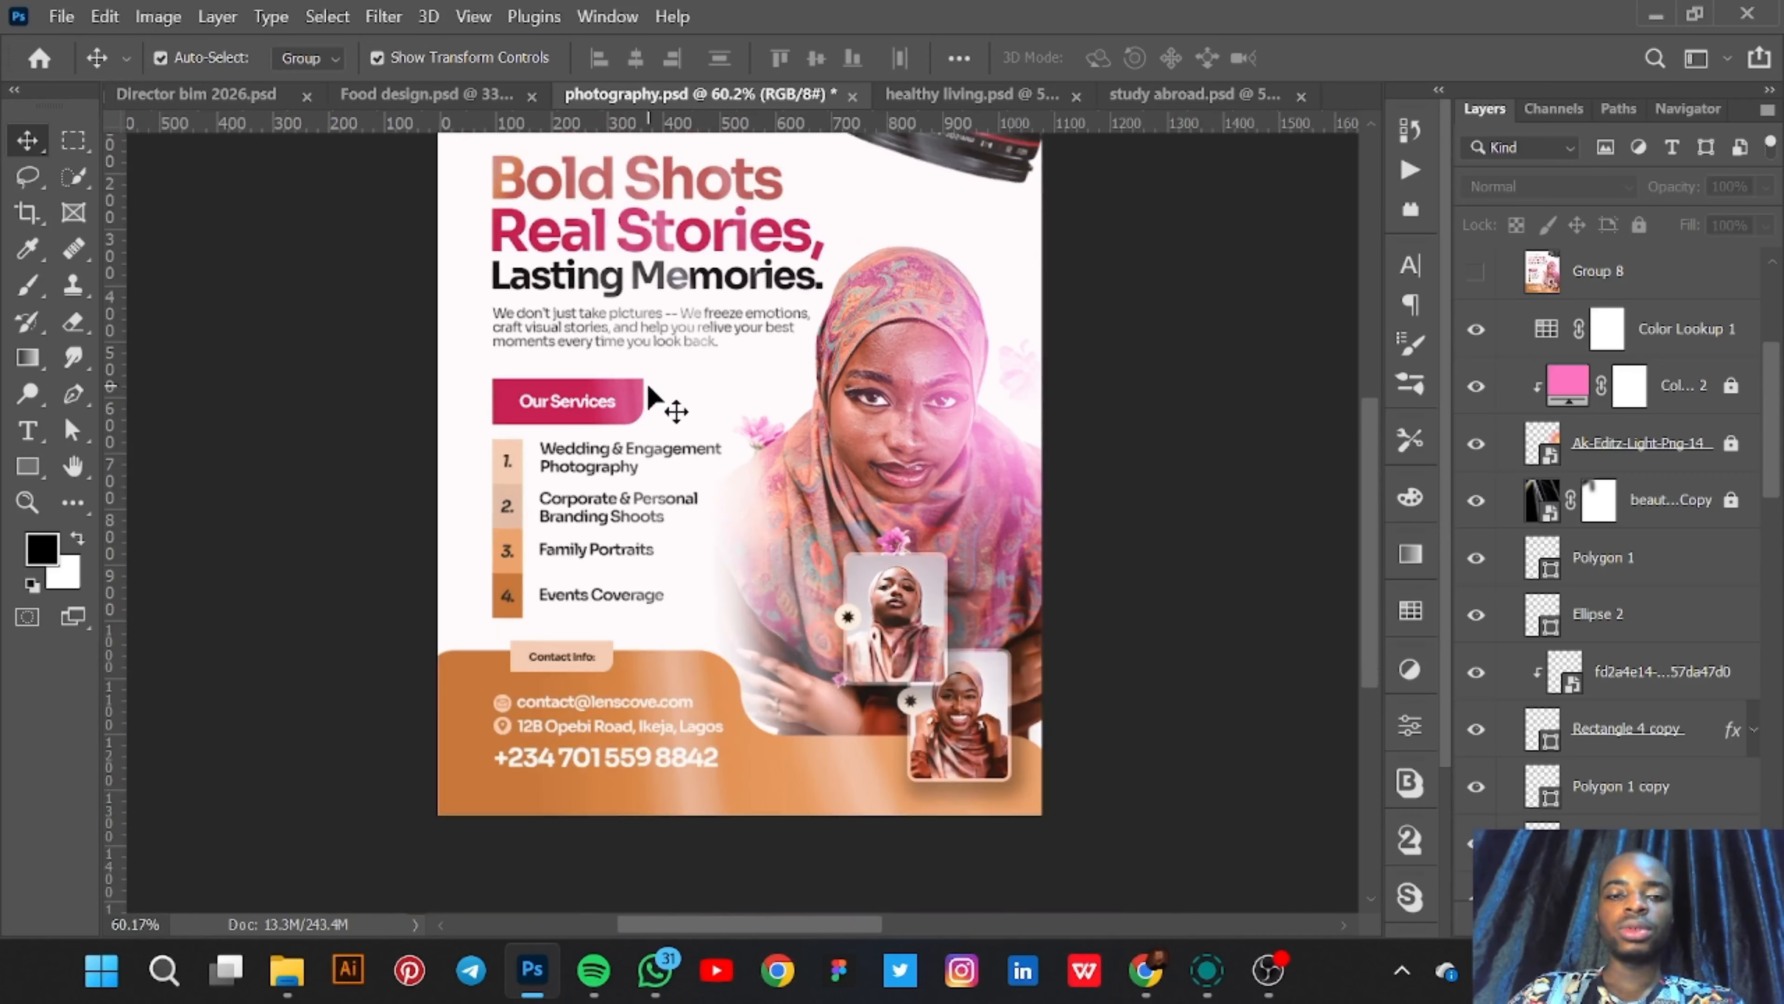
pyautogui.scroll(3, 1371, 466)
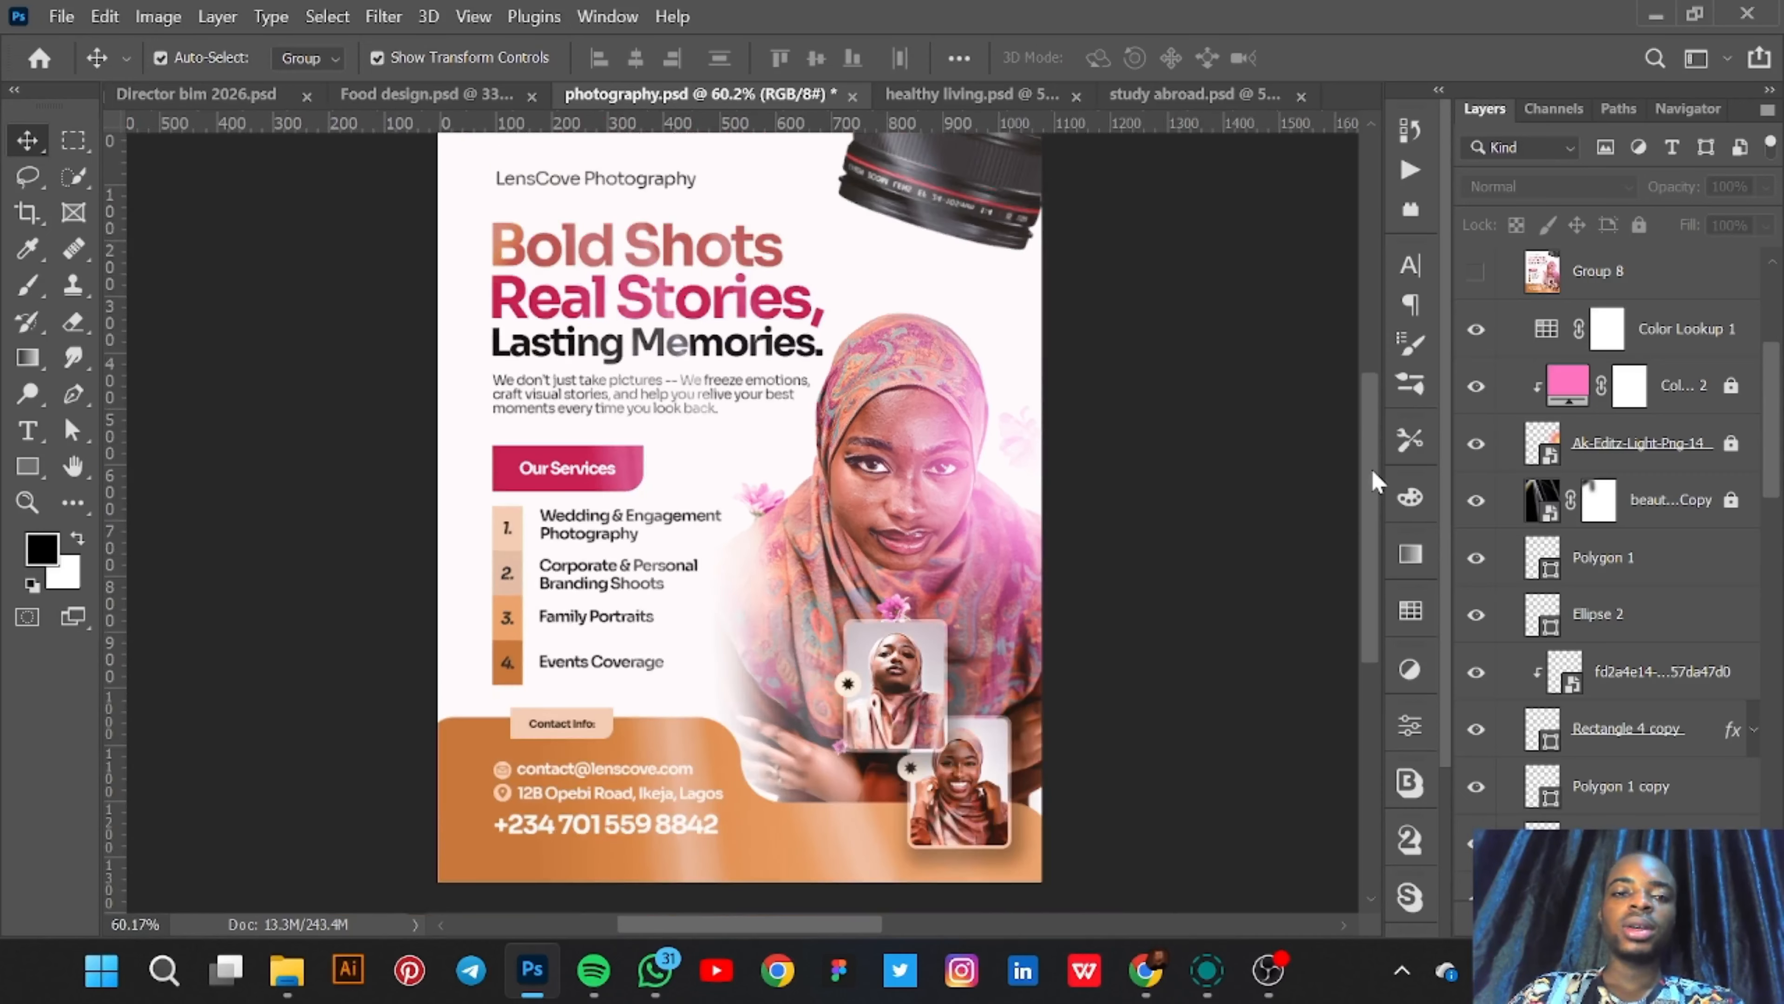
pyautogui.scroll(1, 1372, 470)
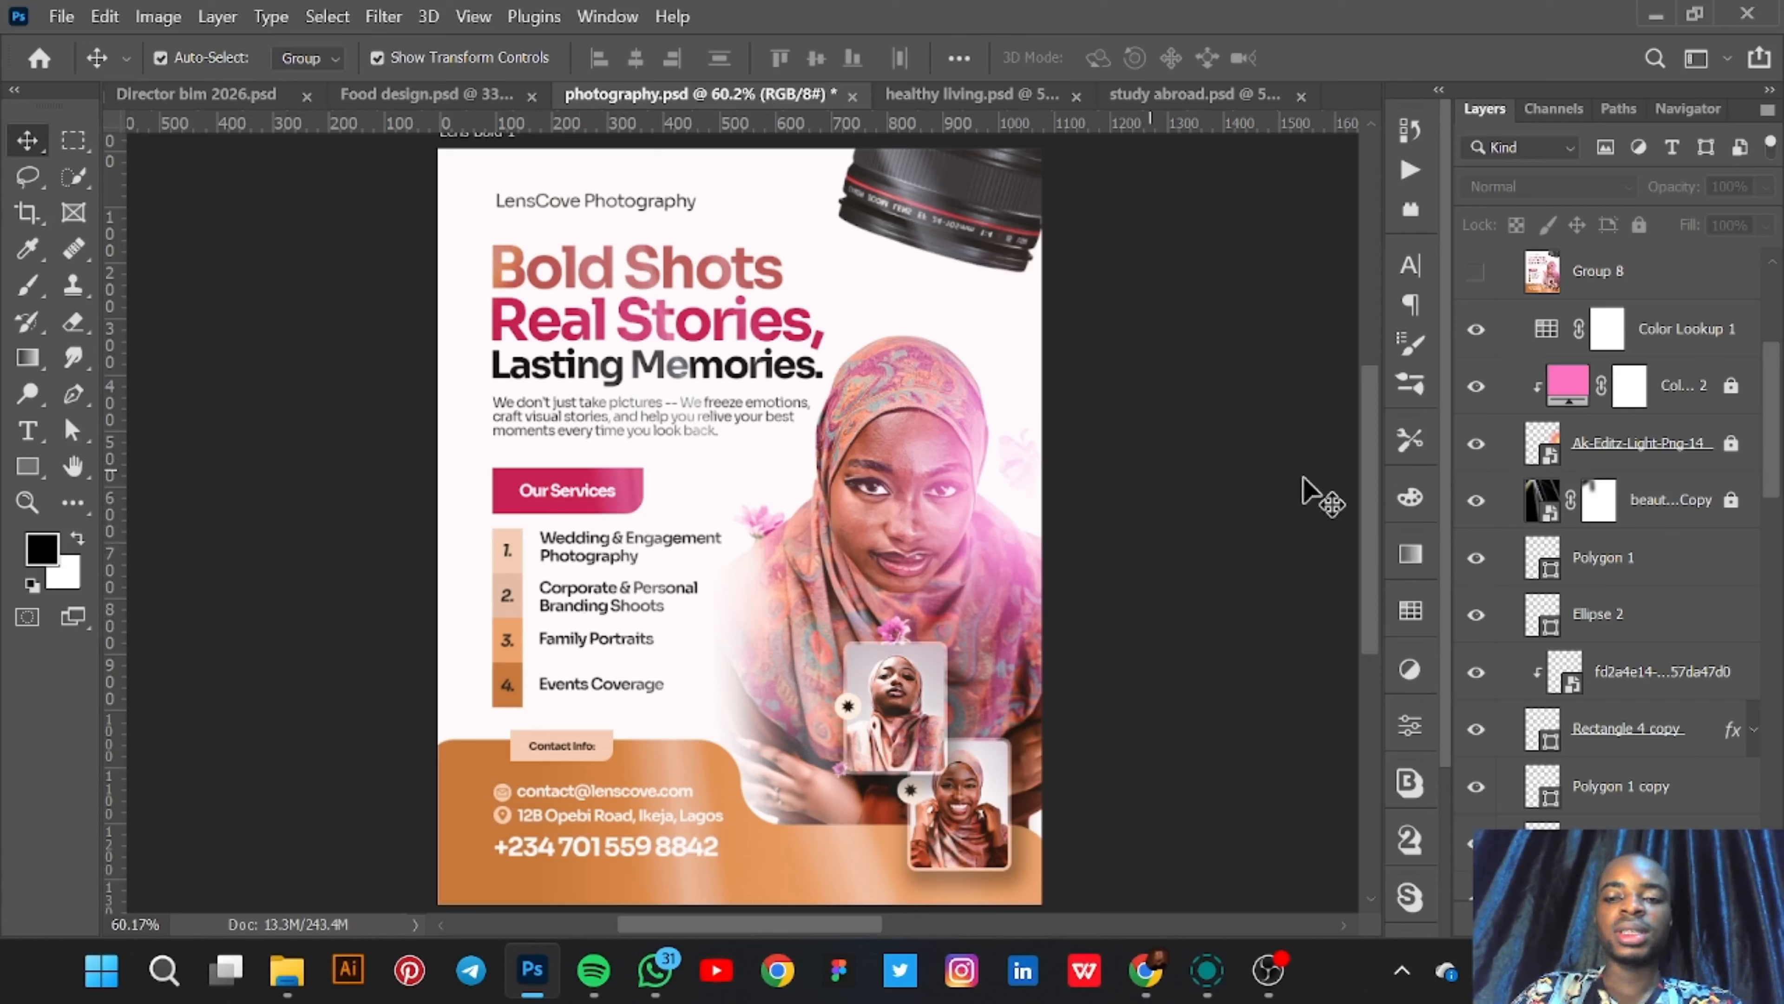
# - Examine the flyer's contact information section and its placement beneath the services list and portraits
pyautogui.scroll(-1, 1370, 442)
pyautogui.scroll(-2, 1368, 435)
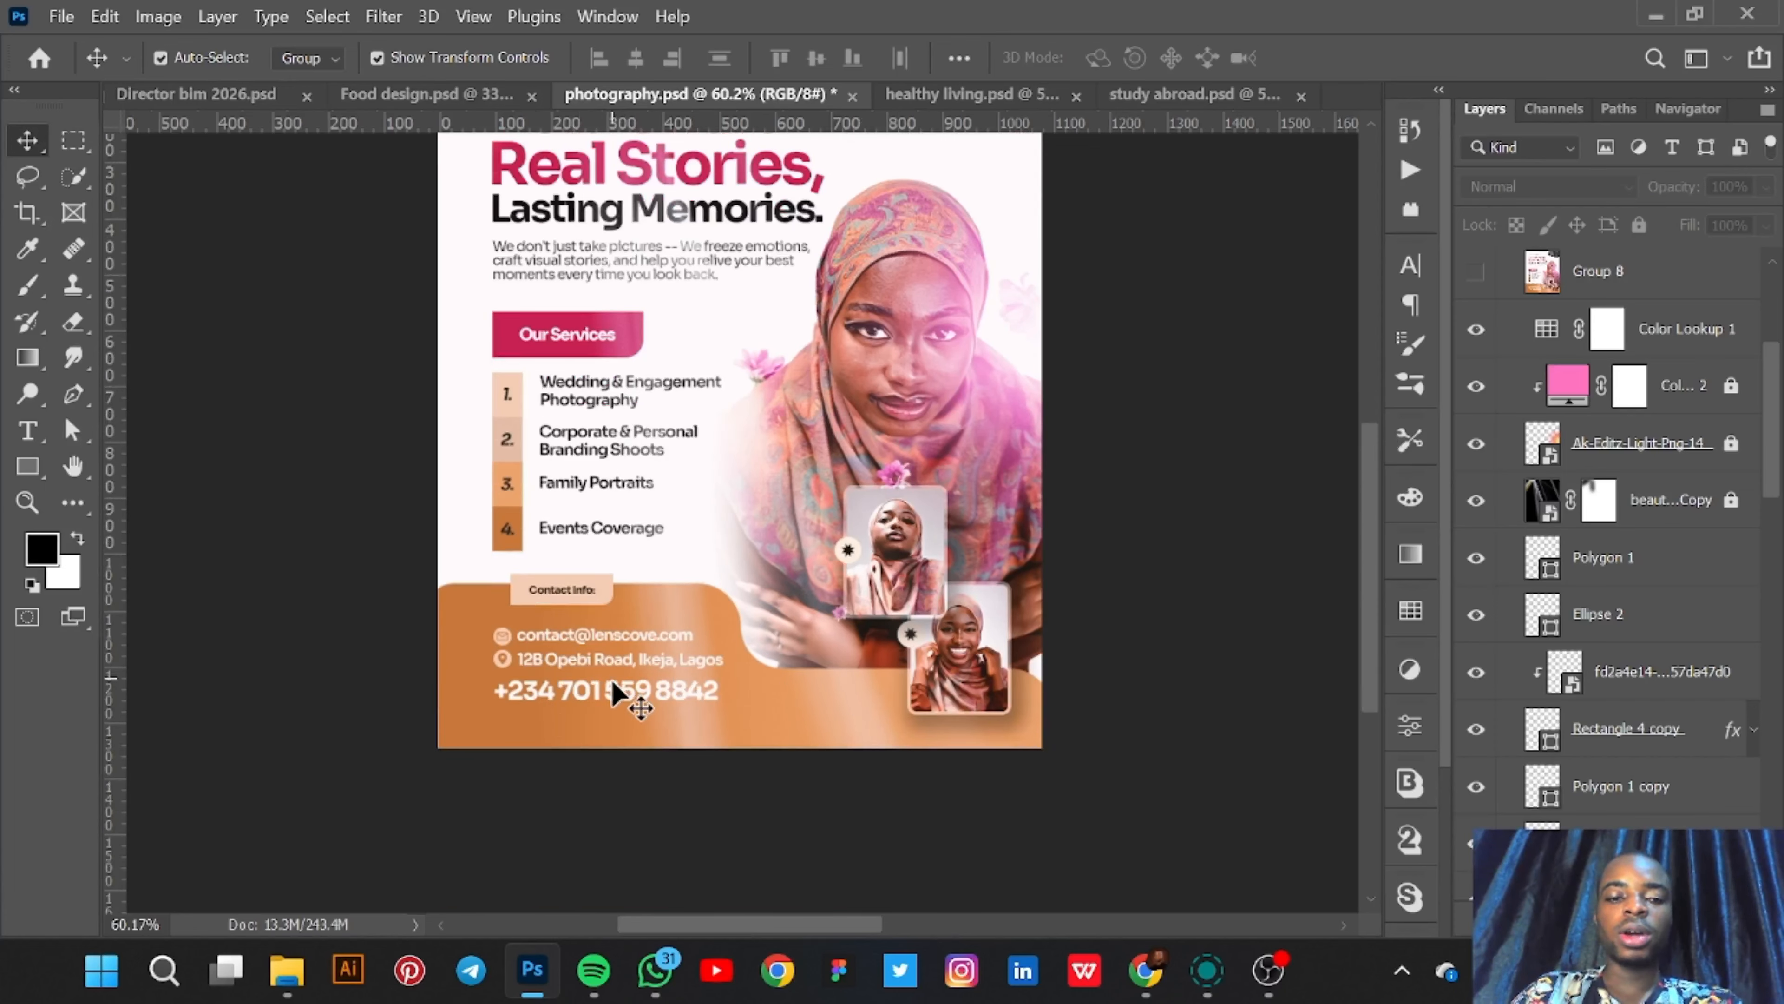
pyautogui.scroll(5, 611, 679)
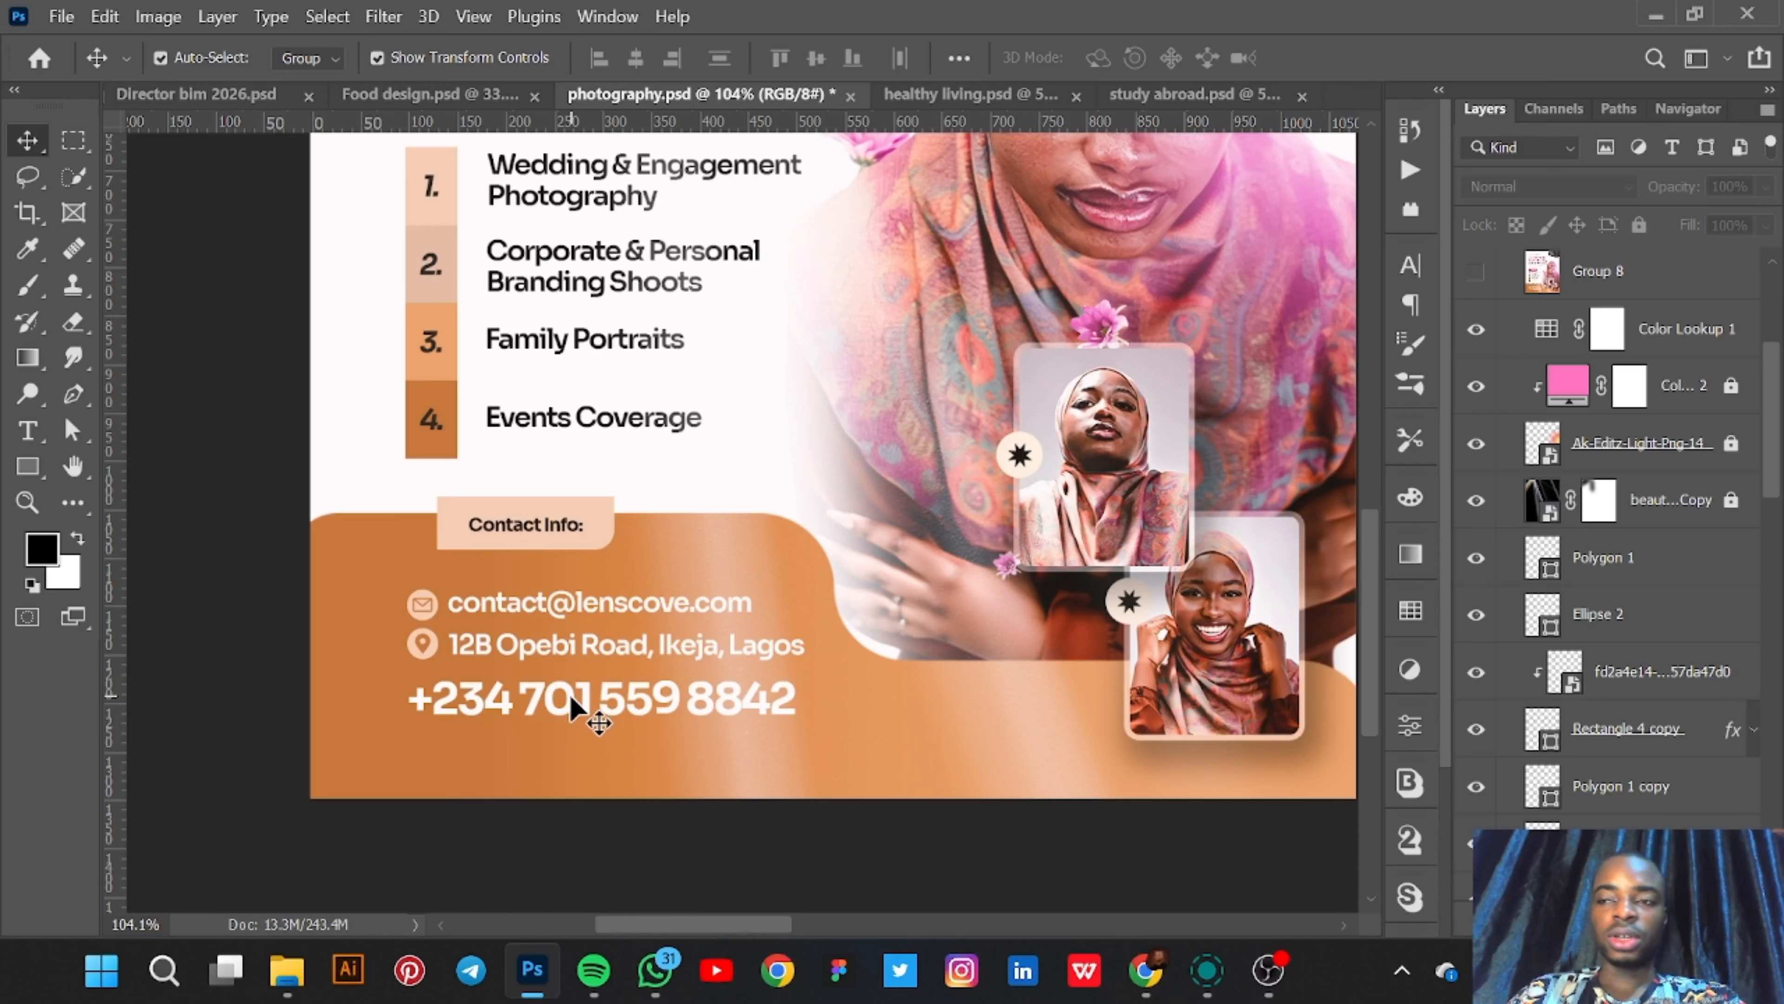
pyautogui.scroll(-2, 570, 693)
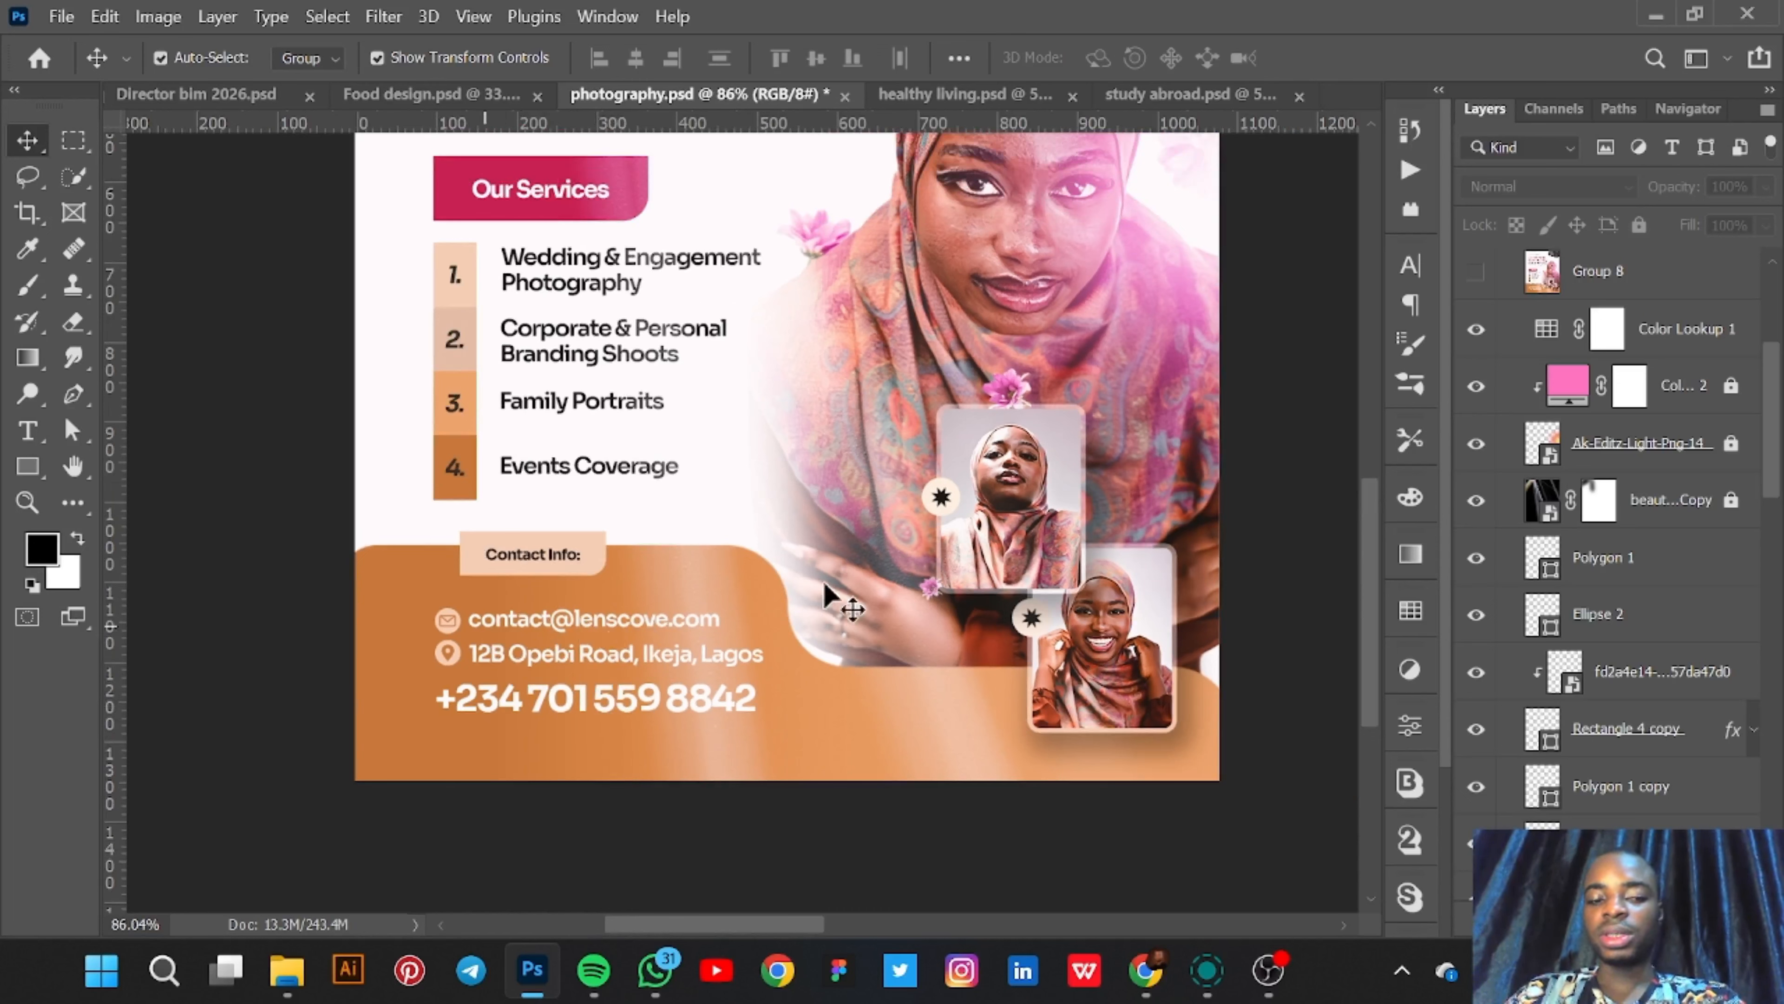
pyautogui.moveTo(1371, 527); pyautogui.dragTo(1373, 472)
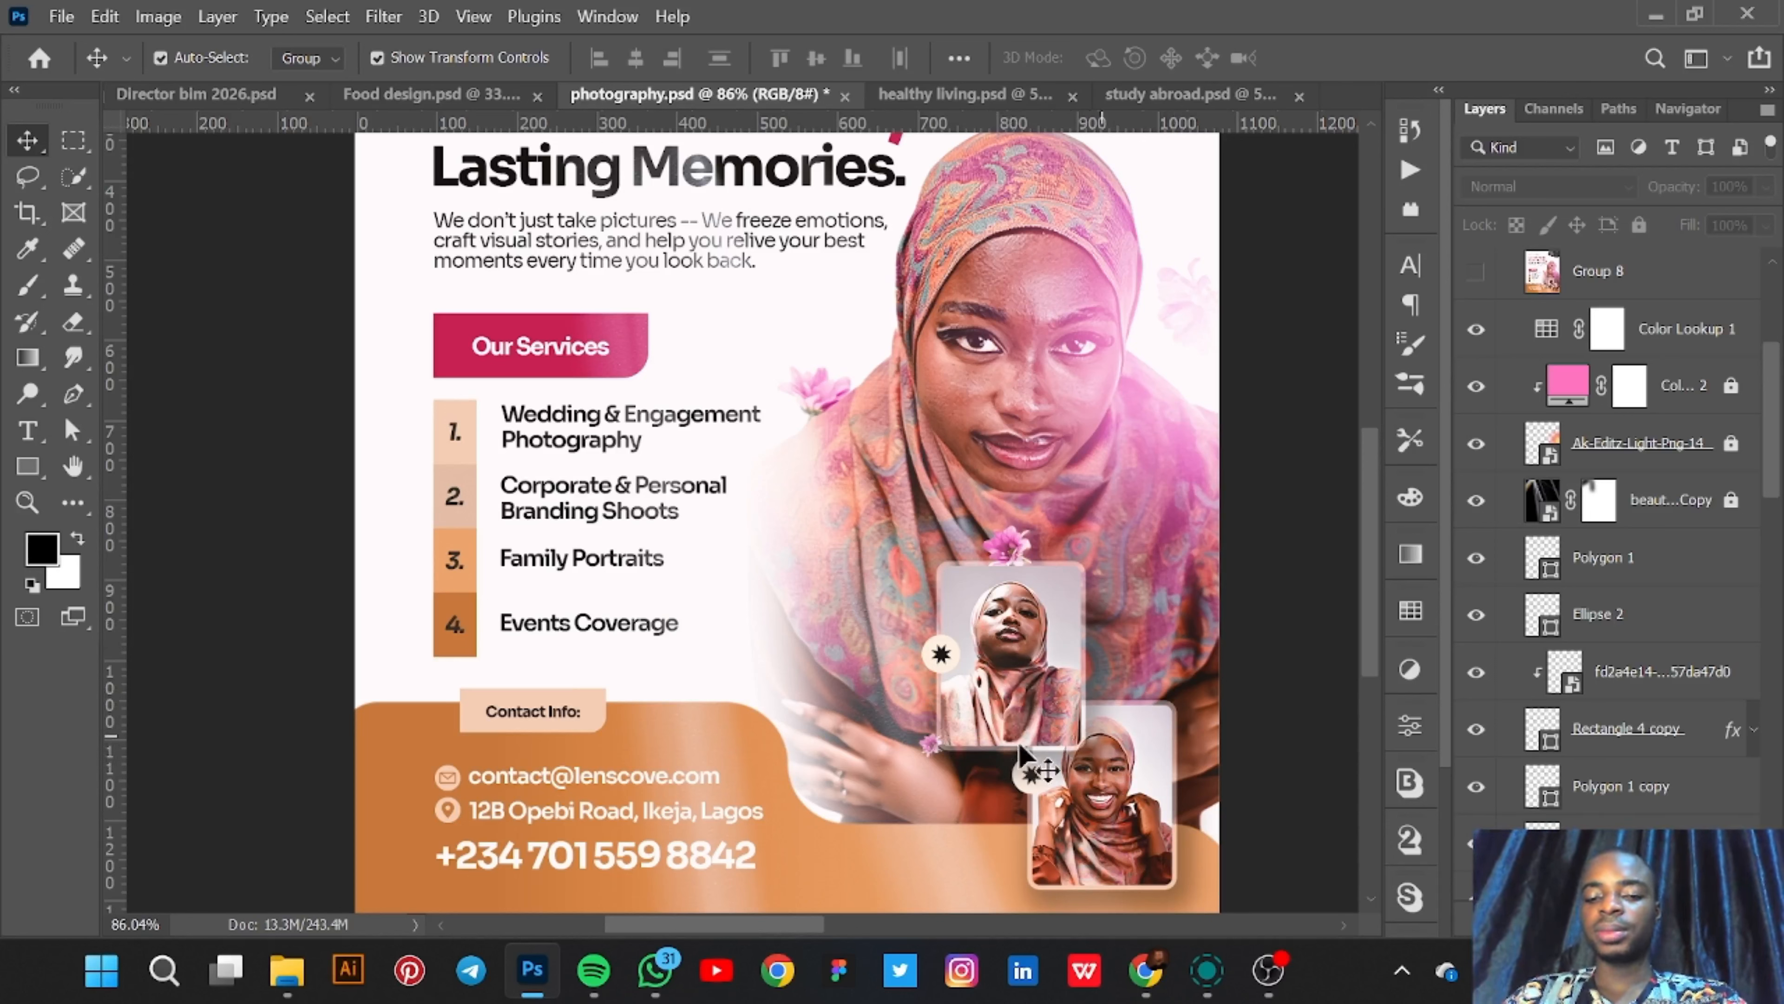
pyautogui.scroll(-2, 890, 558)
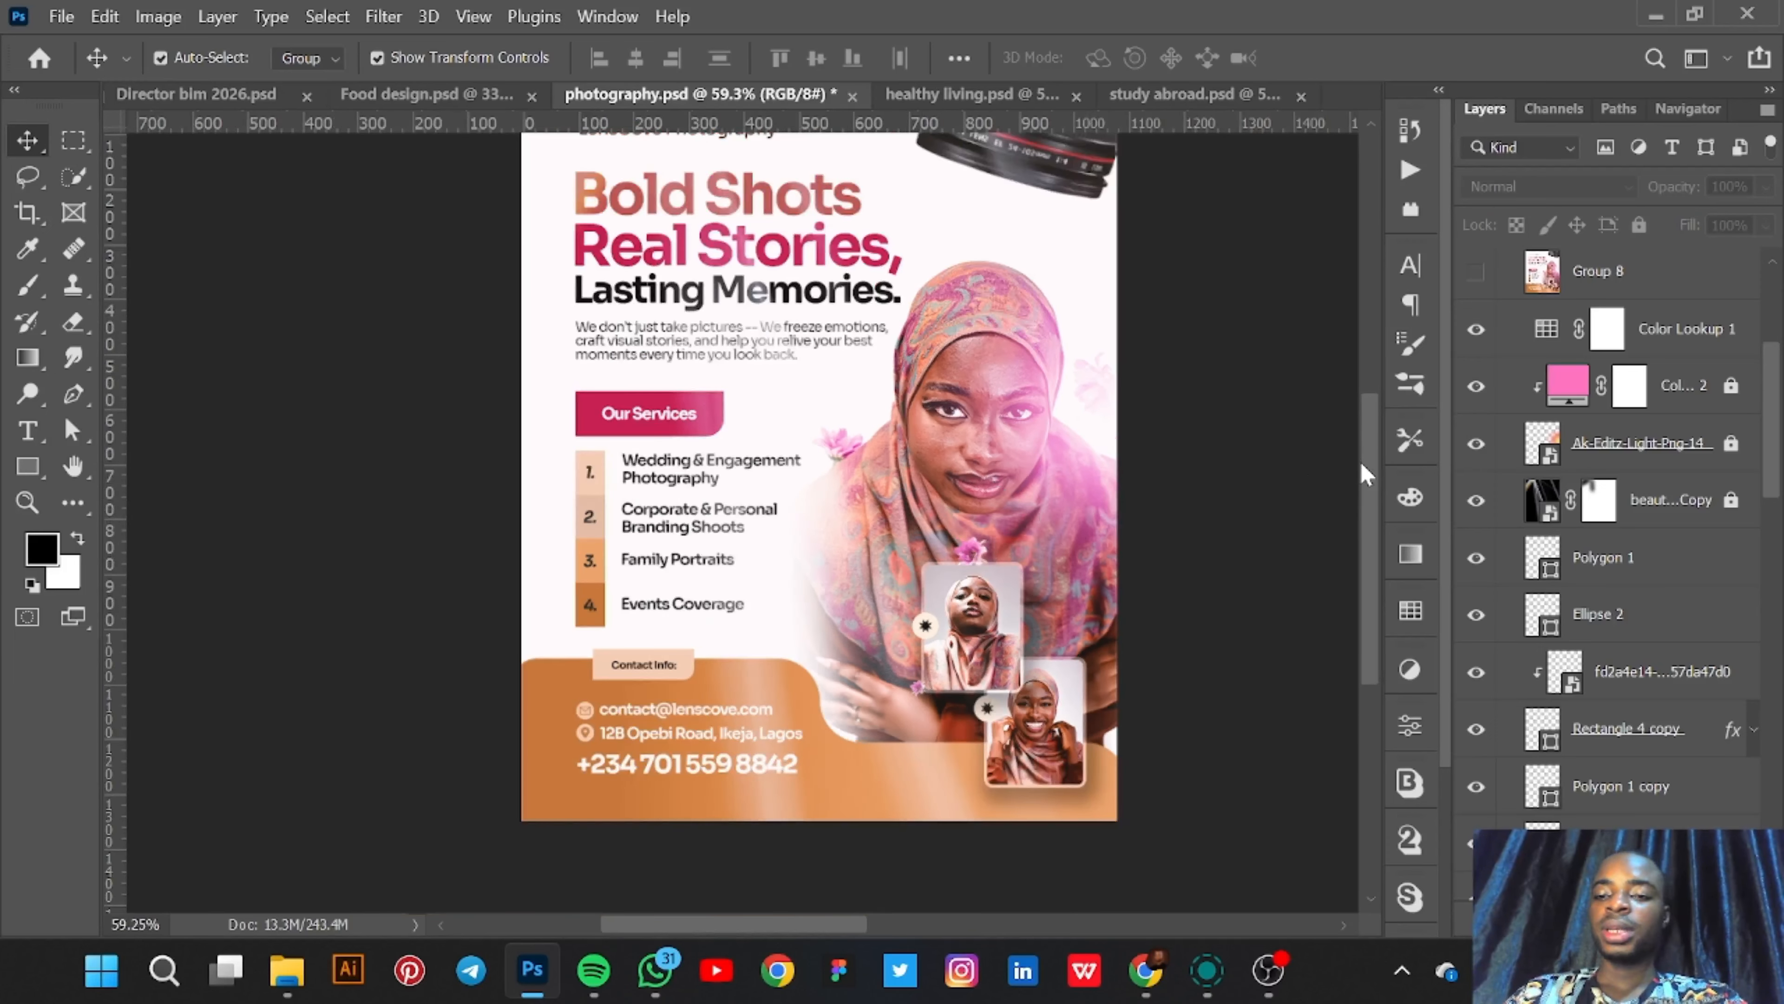
# - Toggle the locked "beaut...Copy" light overlay layer off and on twice to compare the flyer with and without it
pyautogui.scroll(2, 1370, 478)
pyautogui.click(1475, 501)
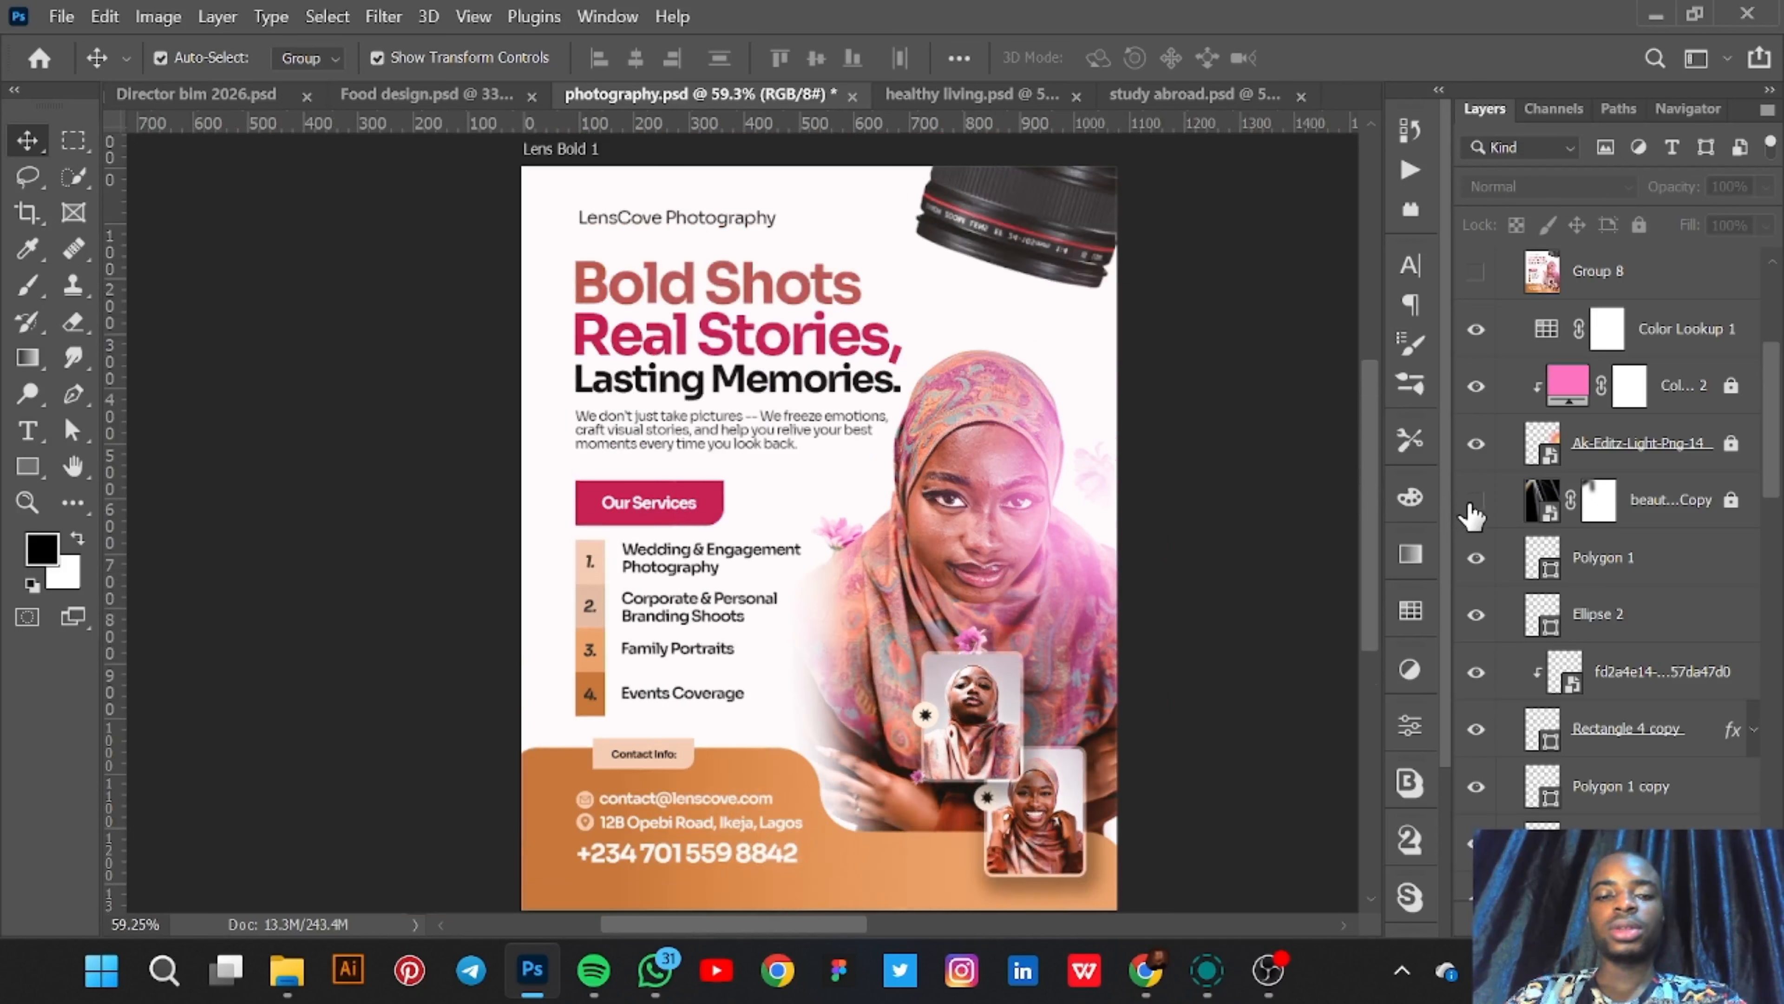
pyautogui.click(1475, 501)
pyautogui.click(1475, 500)
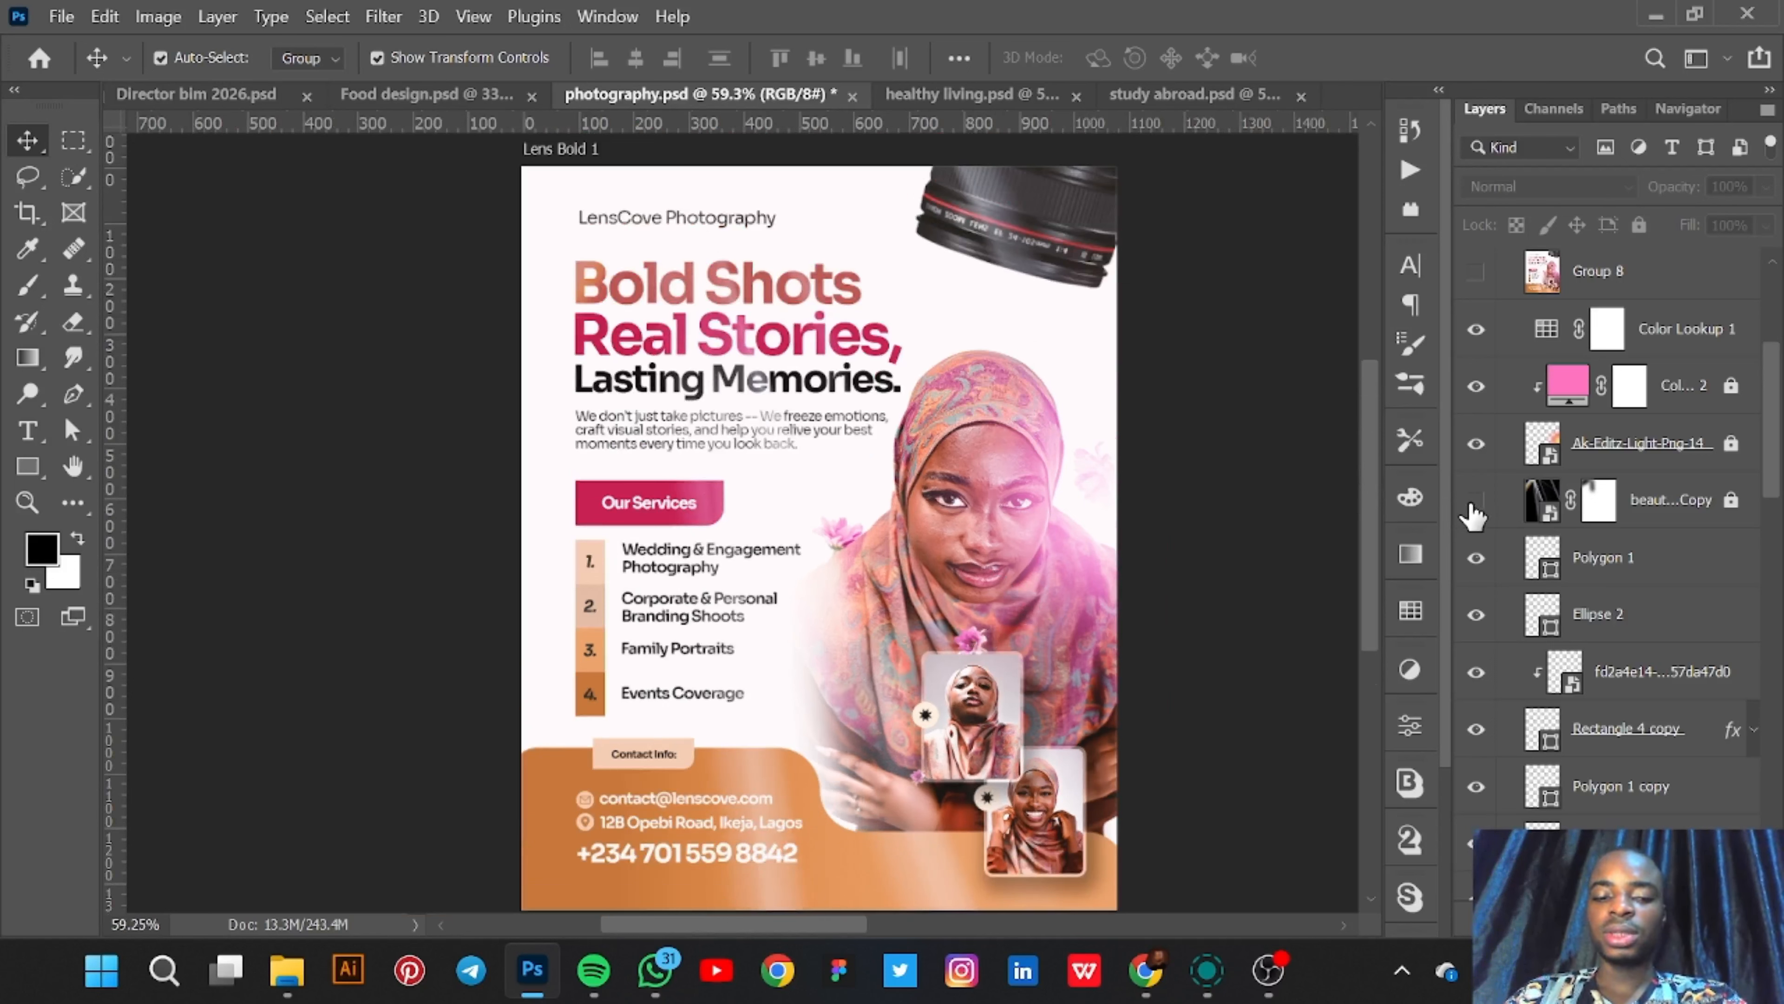
pyautogui.click(1475, 500)
# - Make the hidden Lens capt artboard visible and view it alongside the Lens Bold 1 flyer
pyautogui.scroll(-3, 755, 465)
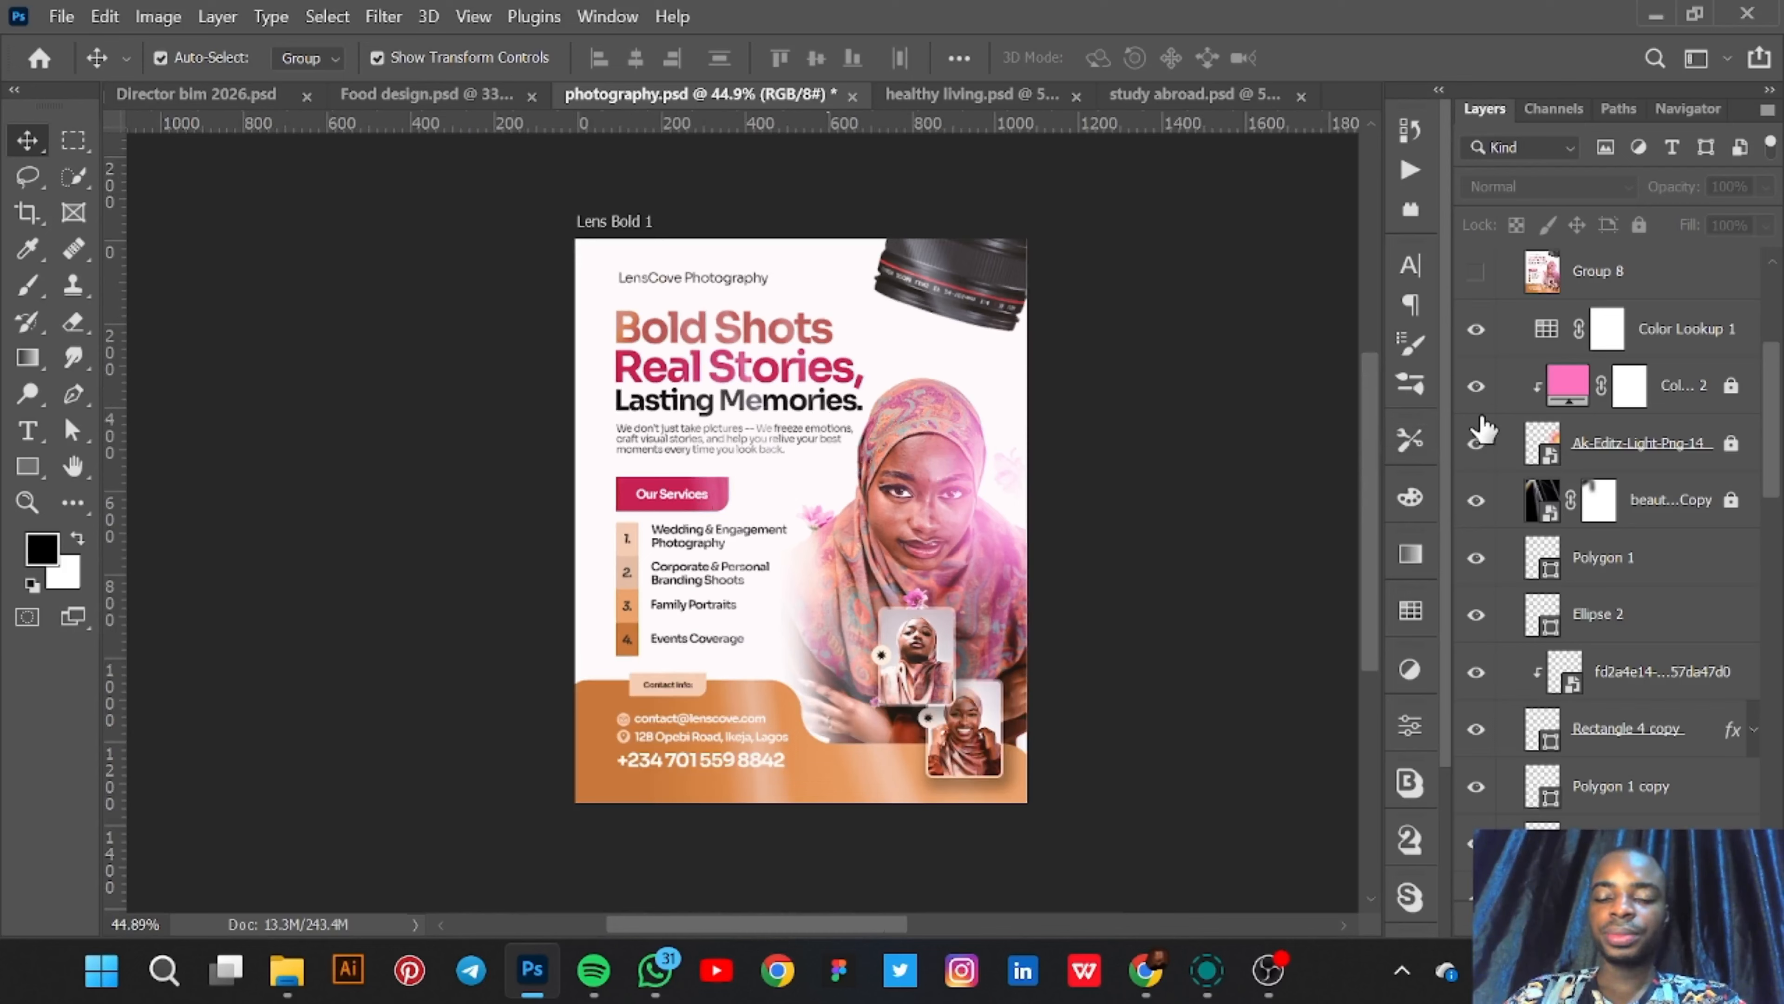
pyautogui.scroll(5, 1483, 428)
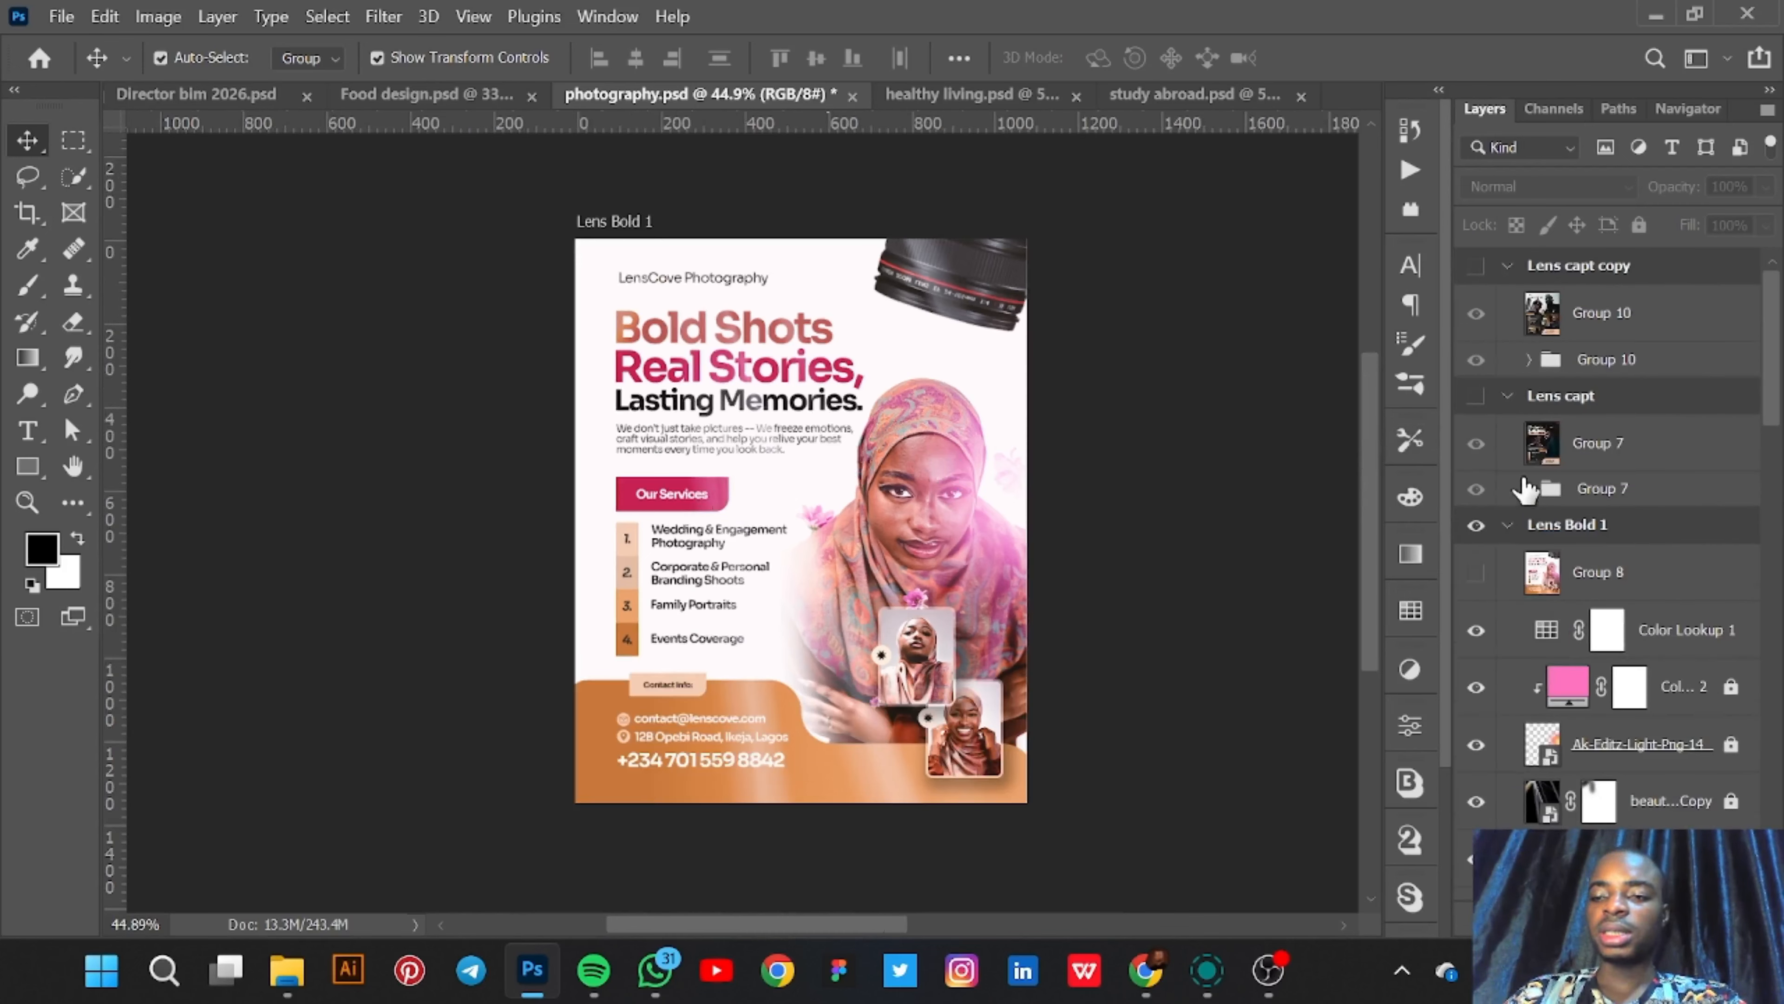
pyautogui.click(1475, 396)
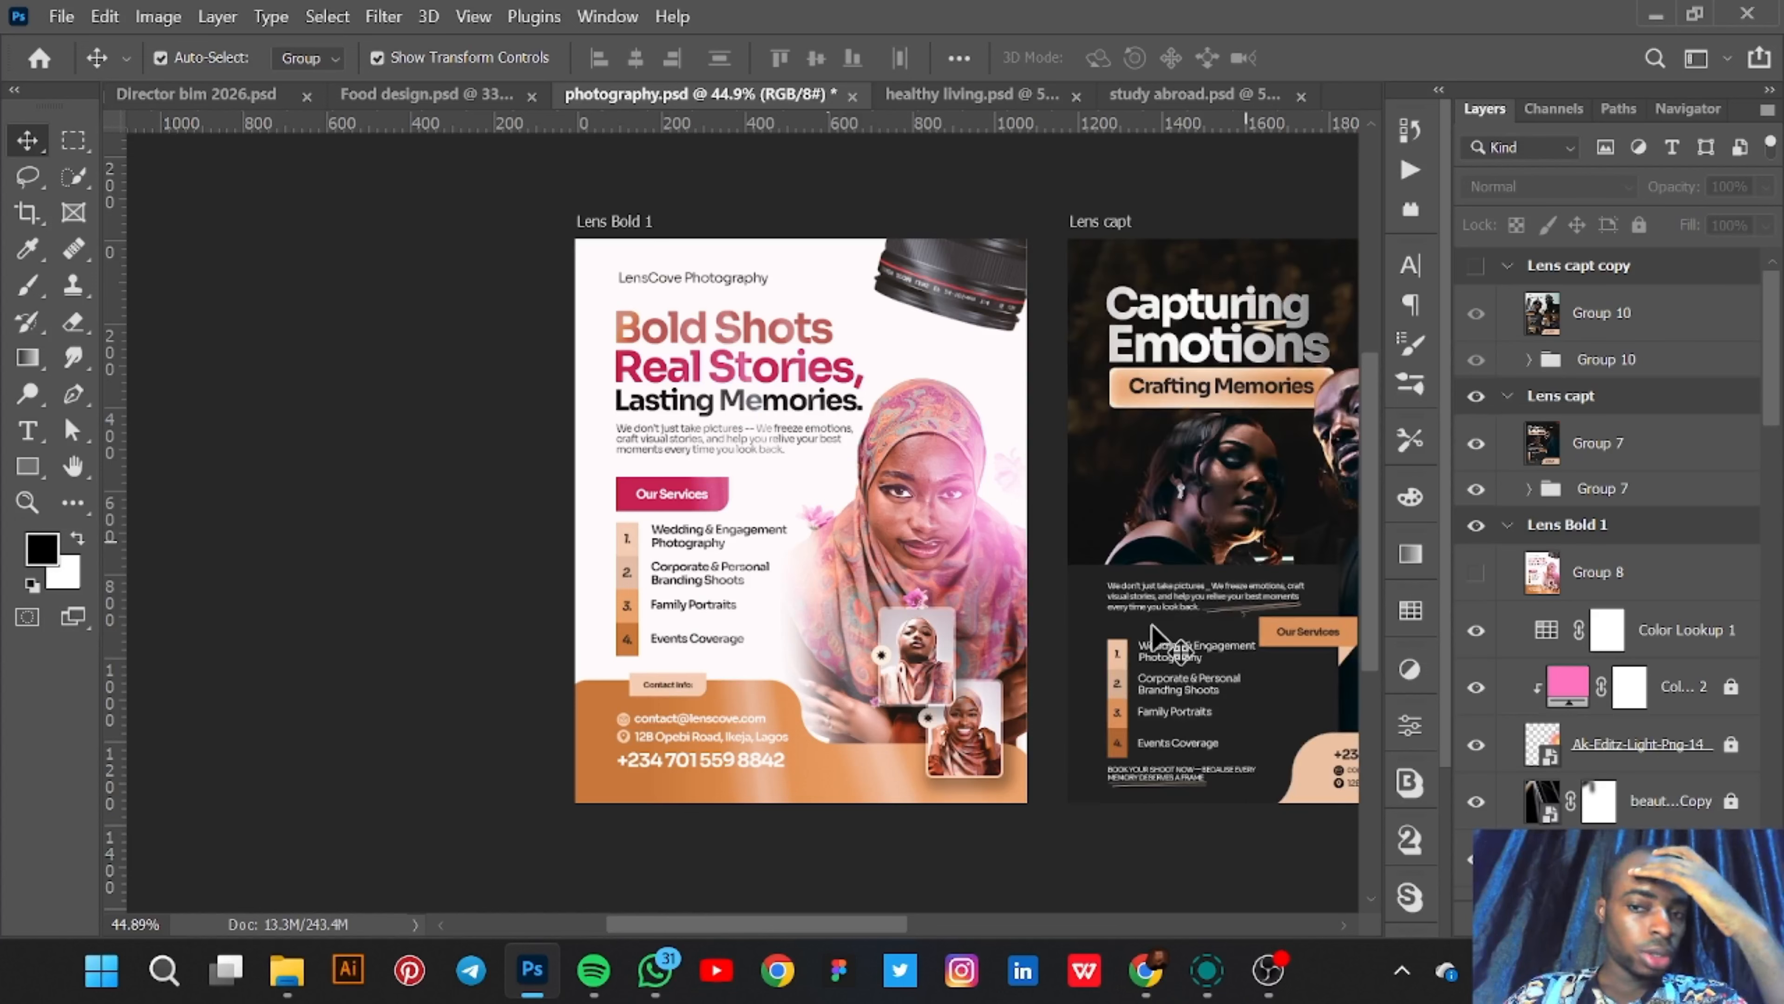
pyautogui.hscroll(-1, 874, 926)
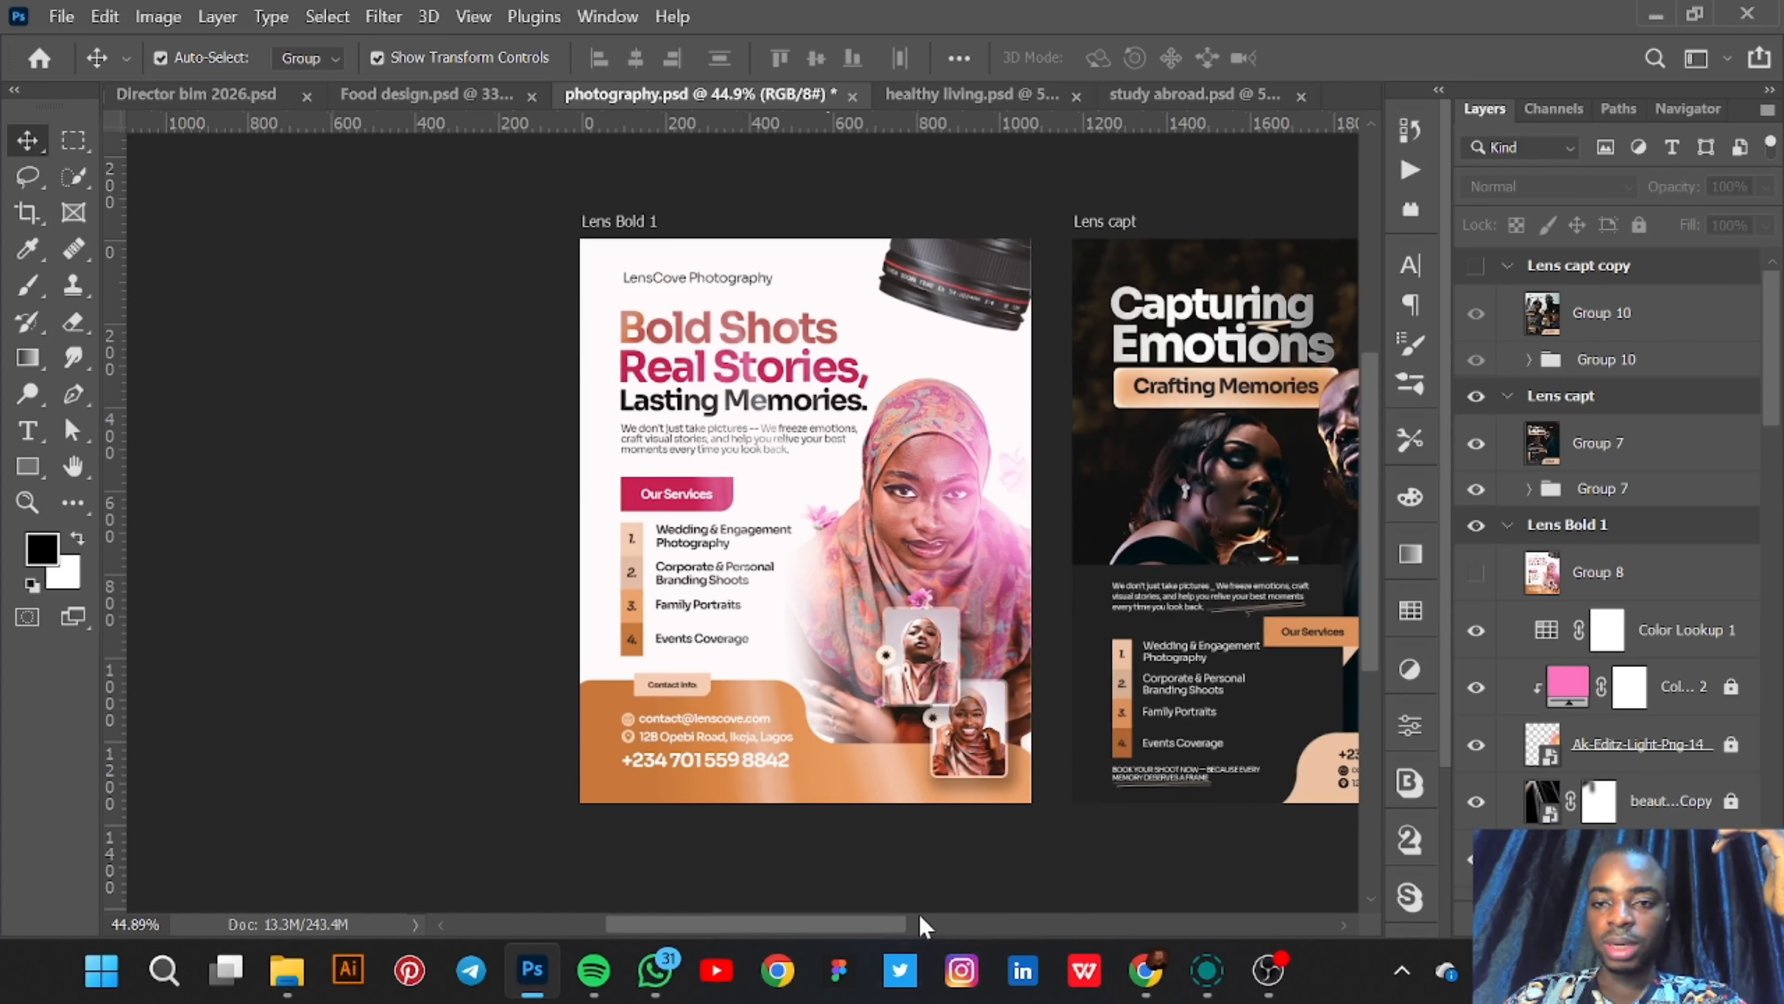
pyautogui.moveTo(885, 914); pyautogui.dragTo(962, 922)
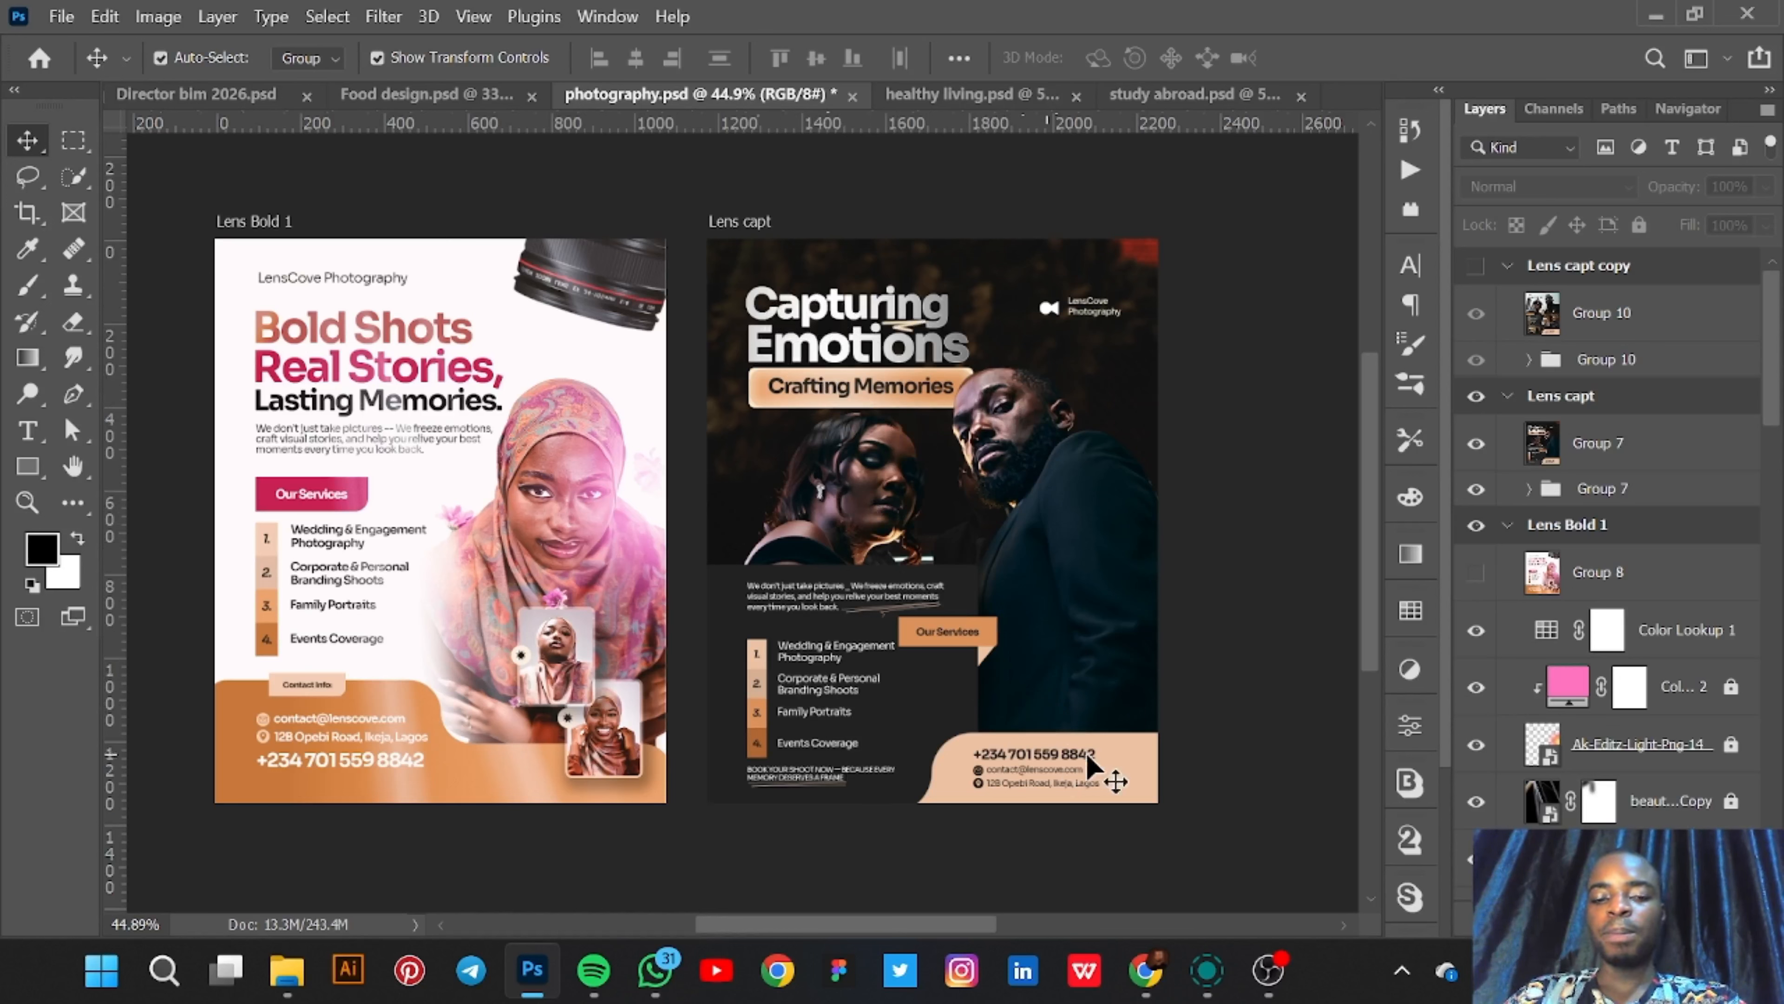
# - Make the hidden Lens capt copy artboard visible and compare its design with the other two flyers
pyautogui.click(1477, 266)
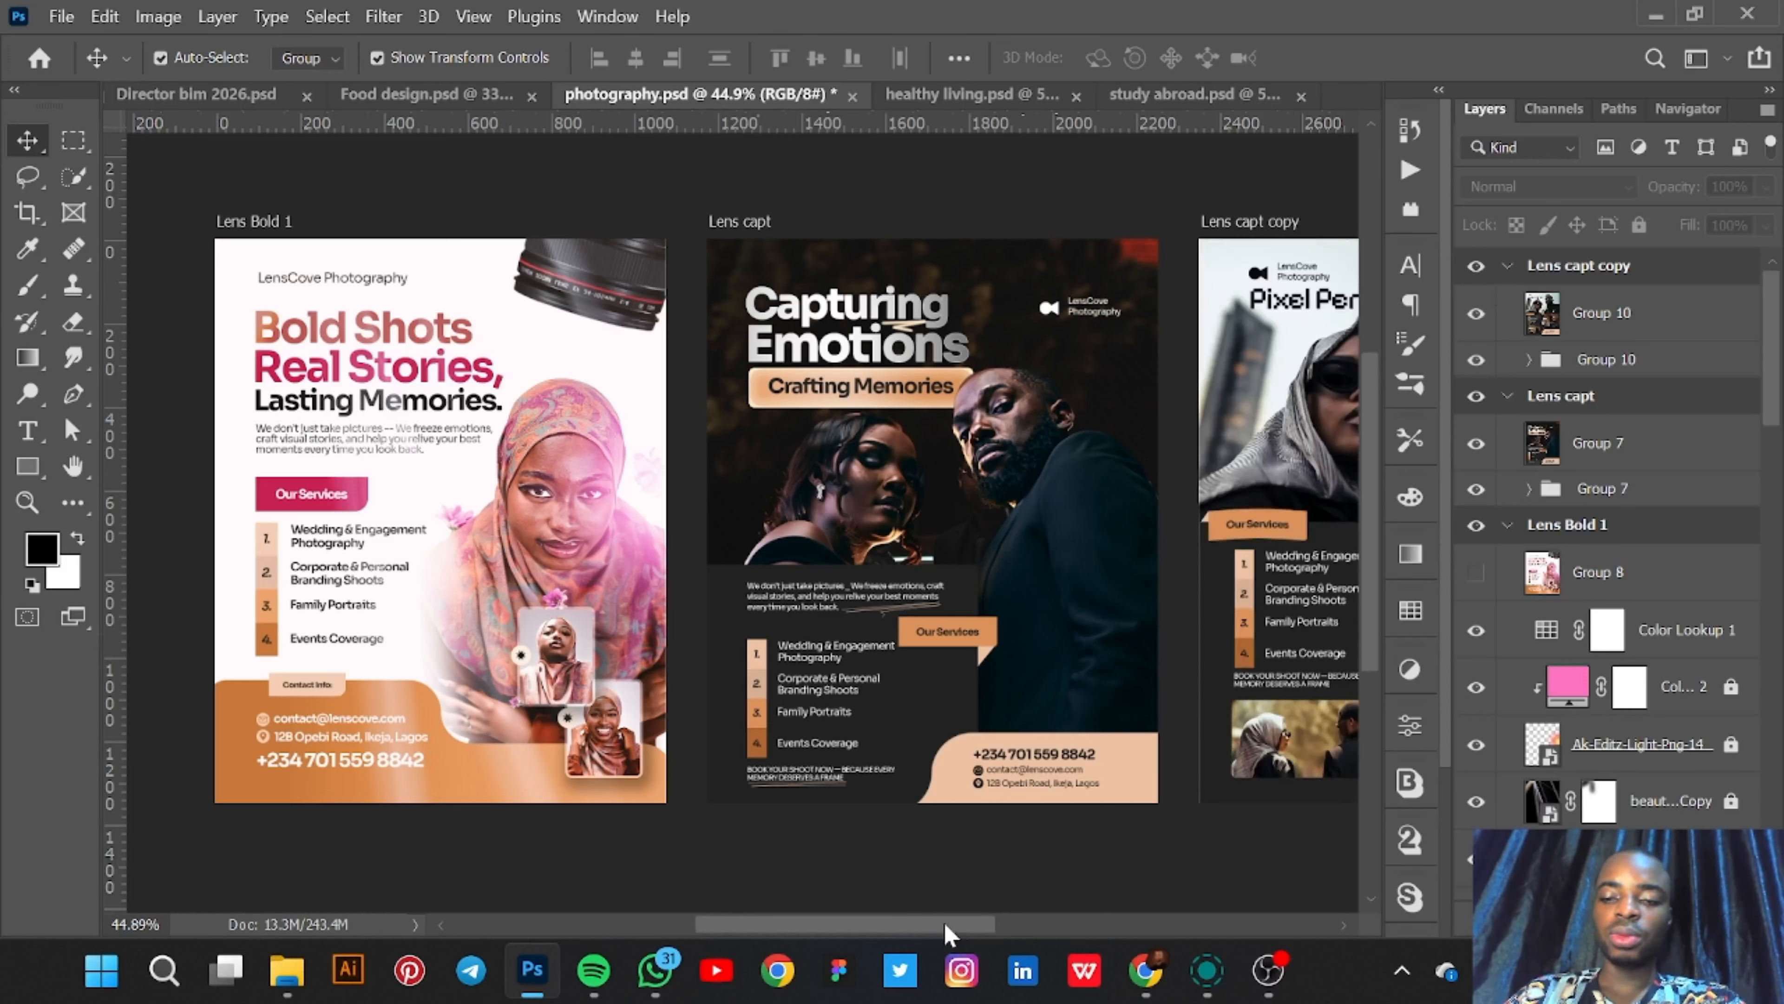
pyautogui.moveTo(949, 925); pyautogui.dragTo(1052, 921)
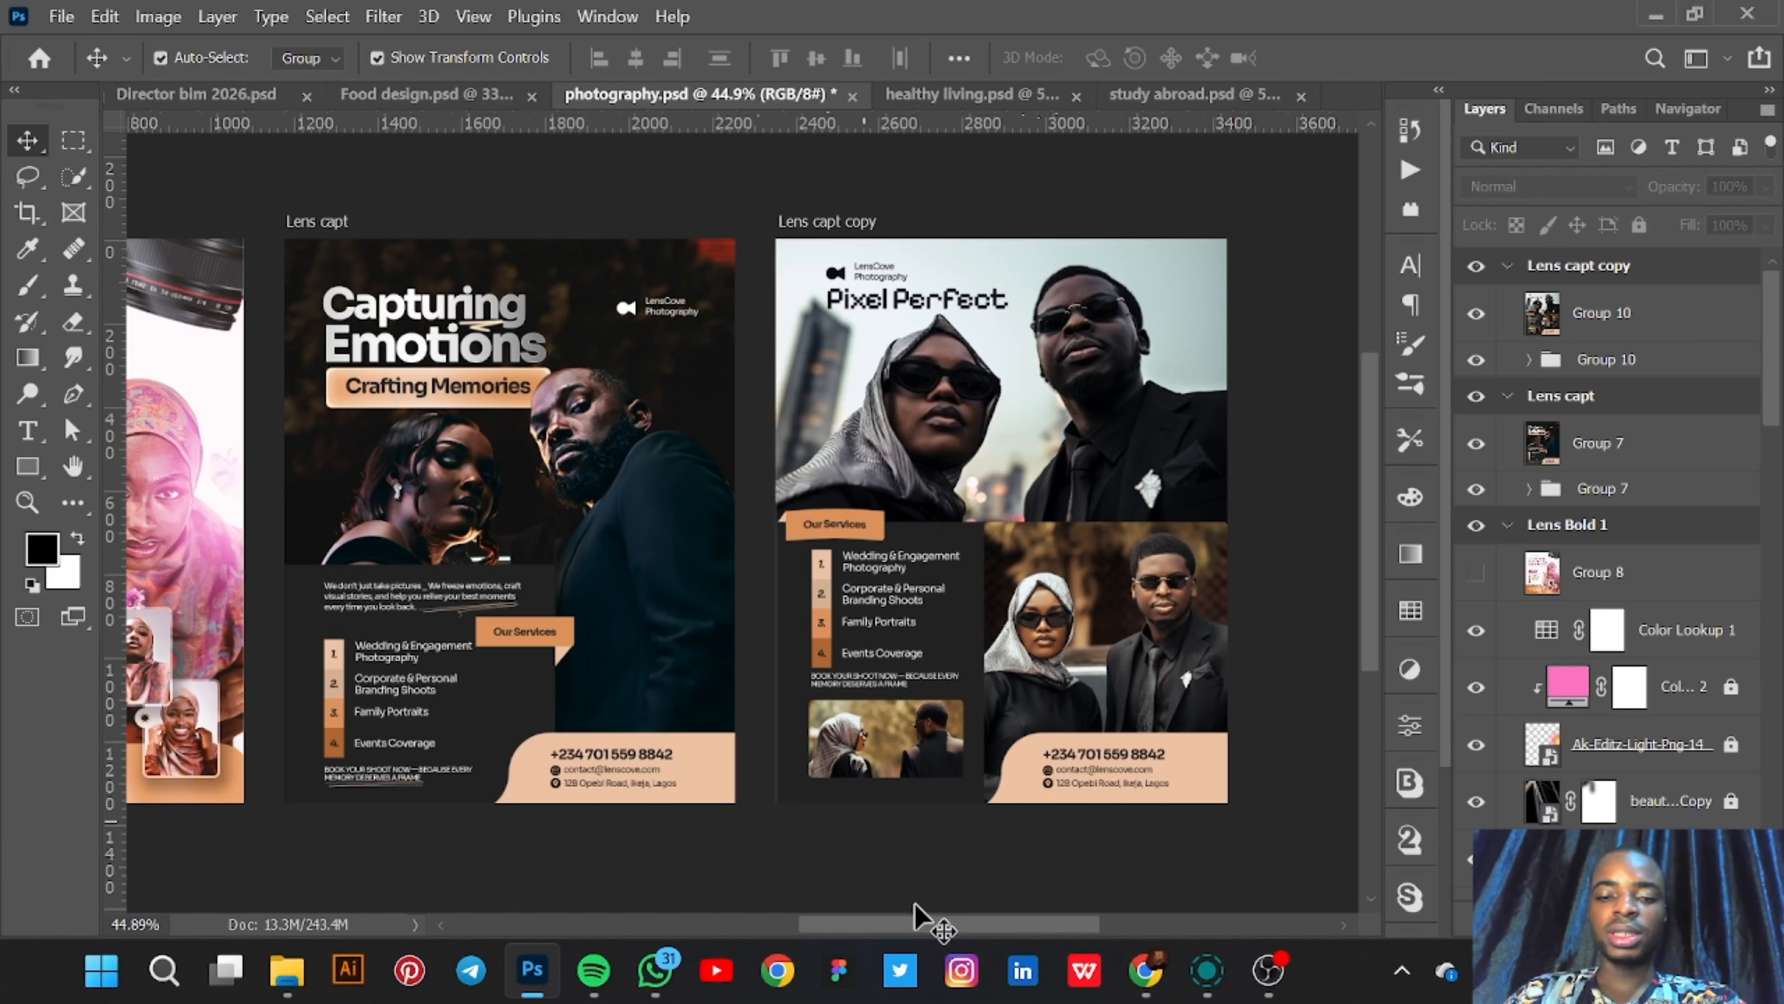
pyautogui.moveTo(847, 914); pyautogui.dragTo(734, 913)
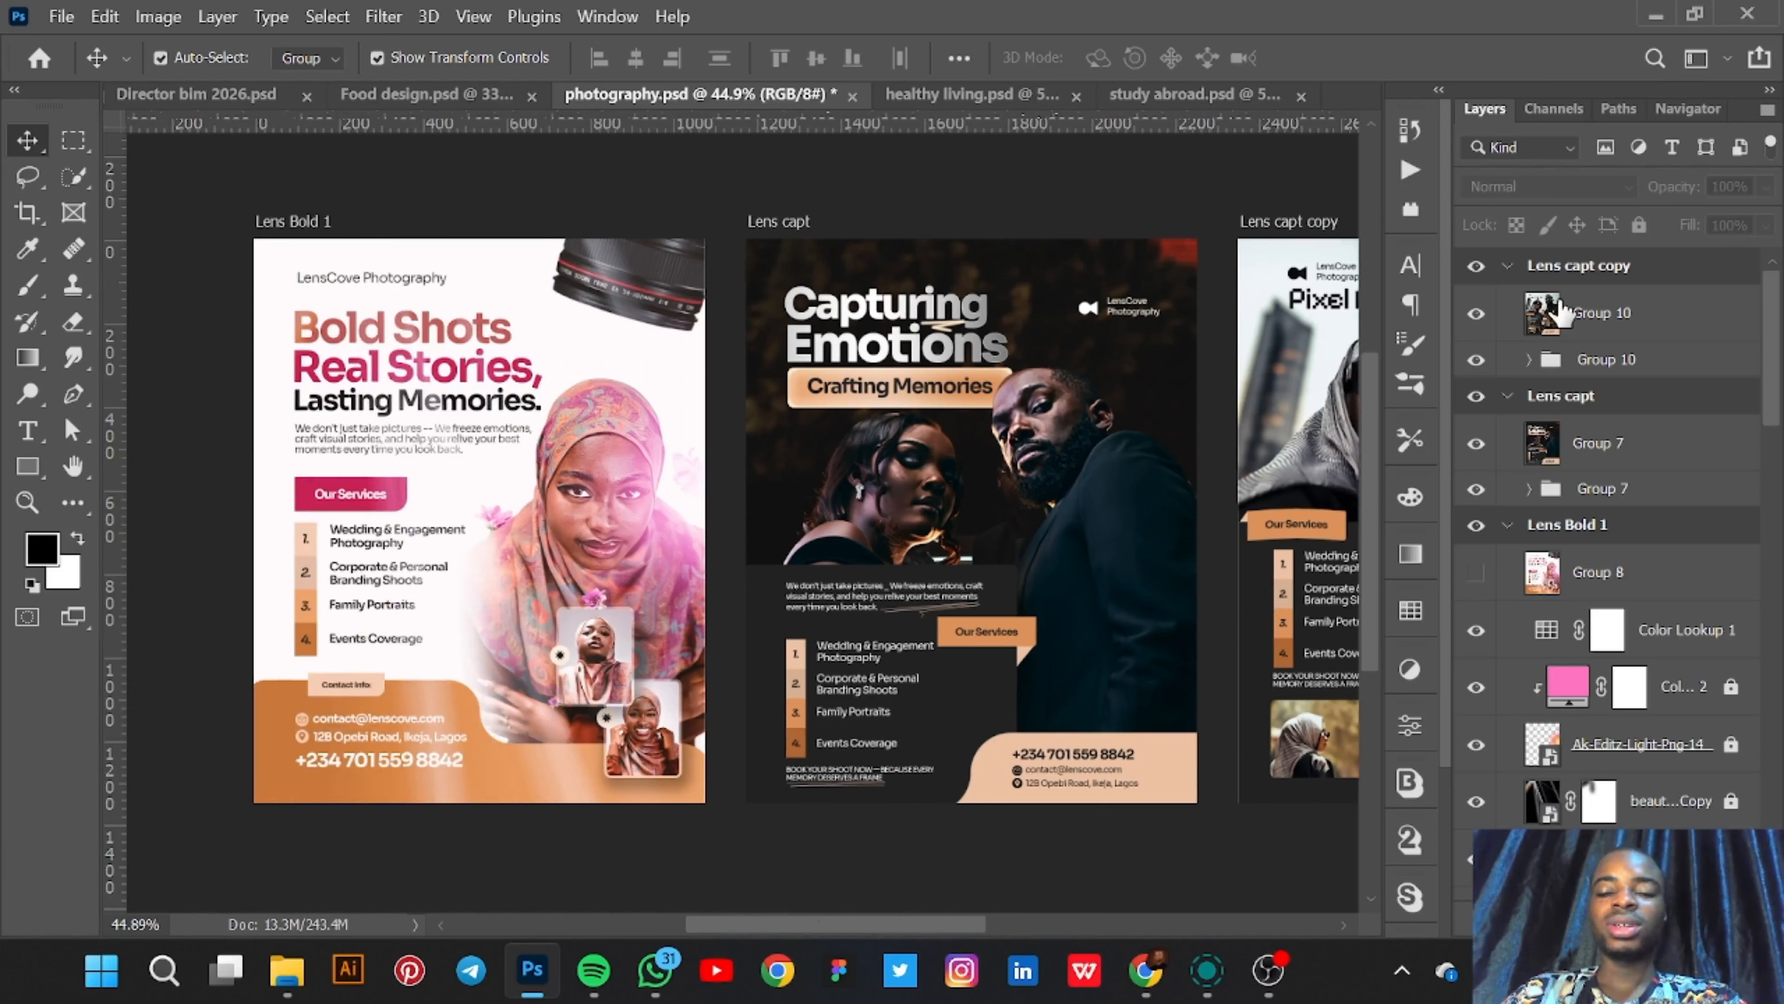